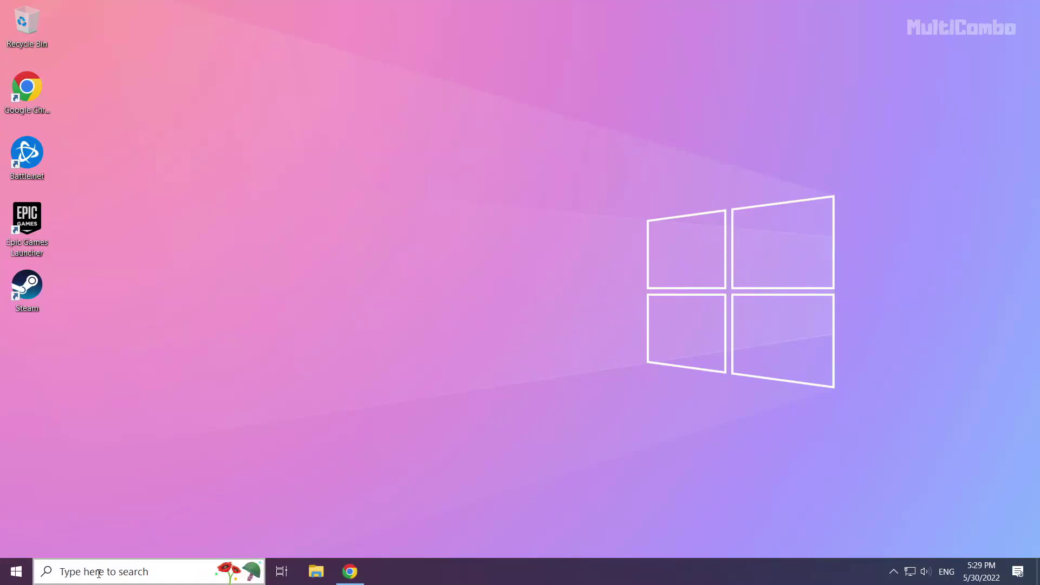
- Search Windows from the taskbar for 'device manager'
{"action": "left_click", "coordinate": [127, 572]}
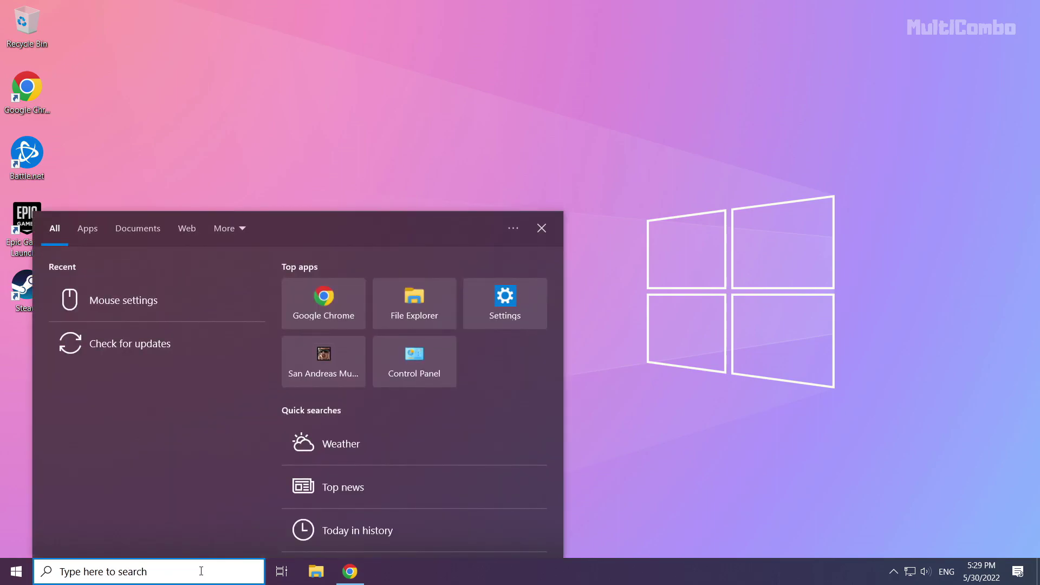
{"action": "type", "text": "devic"}
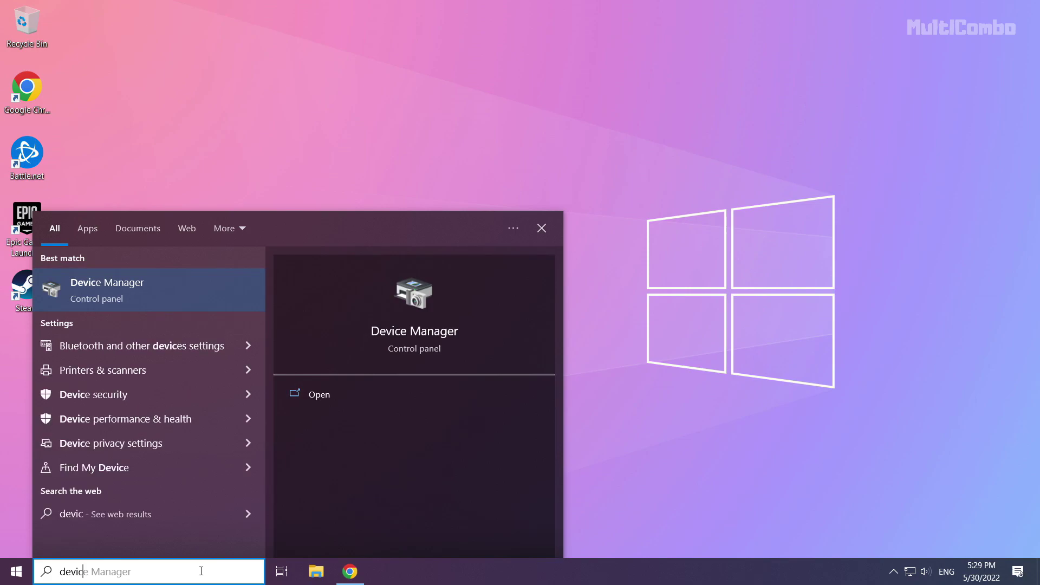
{"action": "type", "text": "e mana"}
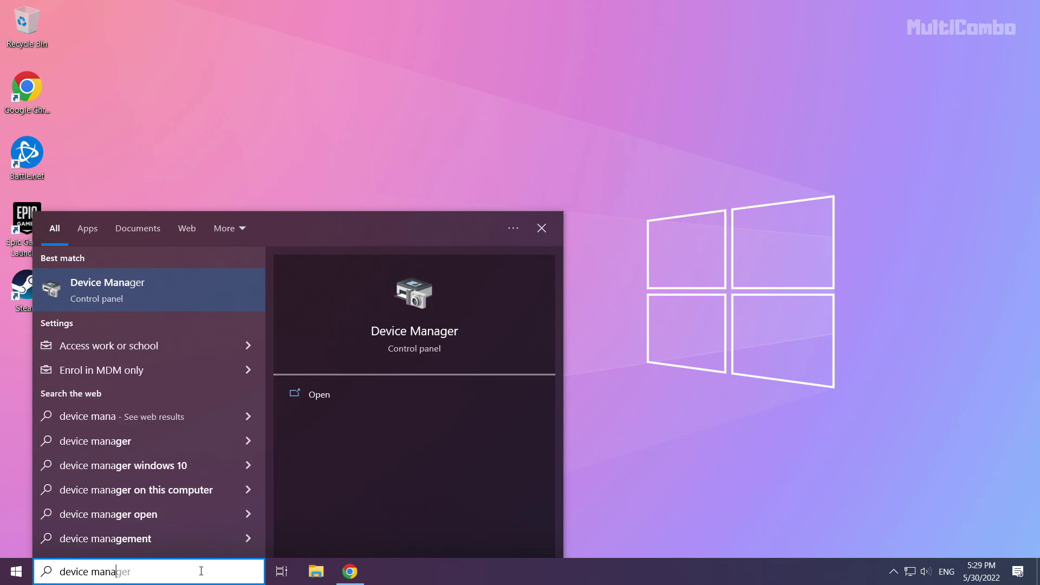
{"action": "type", "text": "ger"}
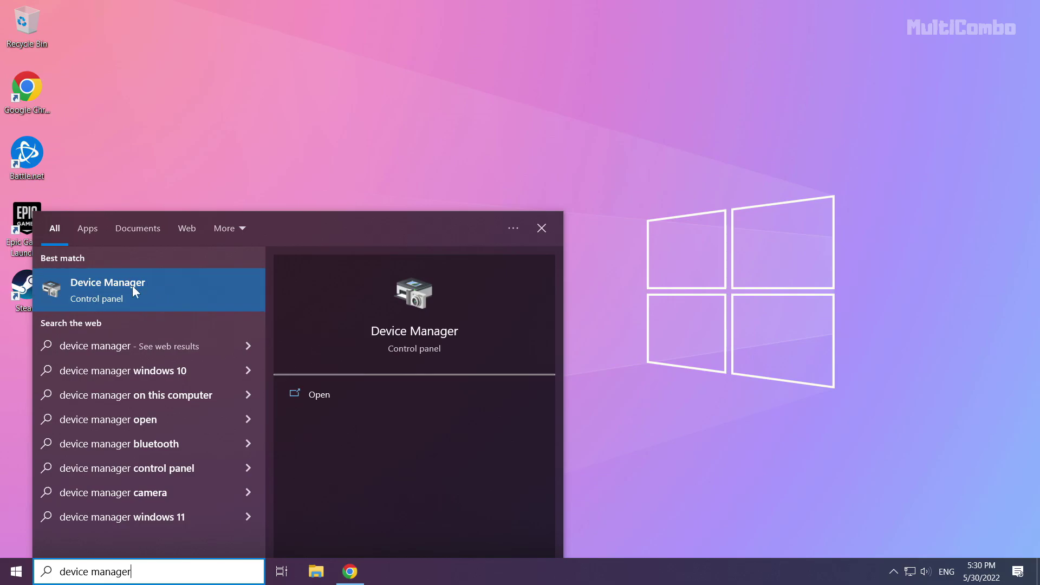
- Open Device Manager, centre it, expand Display adapters and select the NVIDIA GeForce GTX 1050 Ti
{"action": "left_click", "coordinate": [119, 289]}
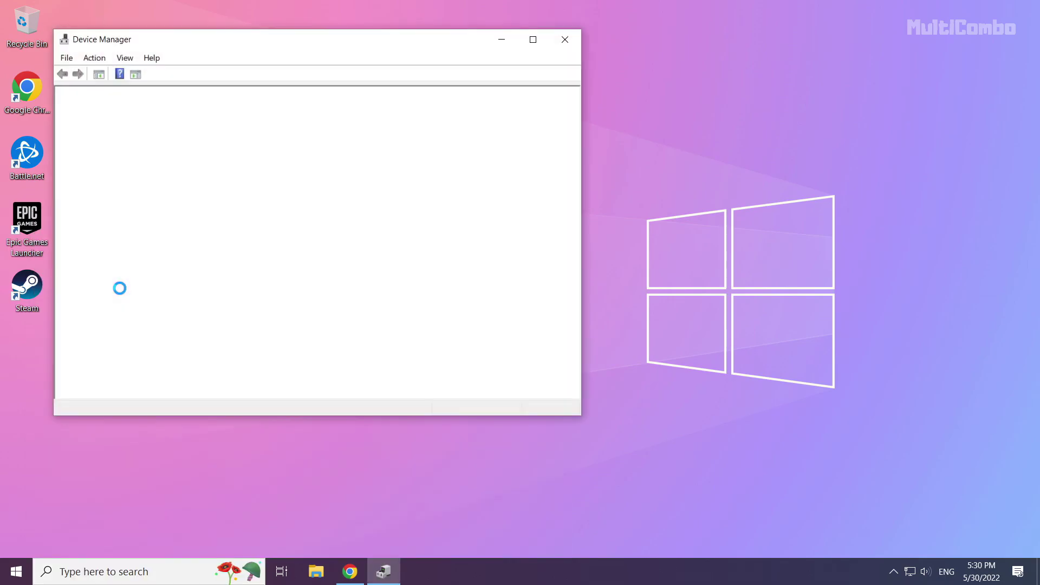
{"action": "left_click_drag", "start_coordinate": [240, 40], "coordinate": [438, 95]}
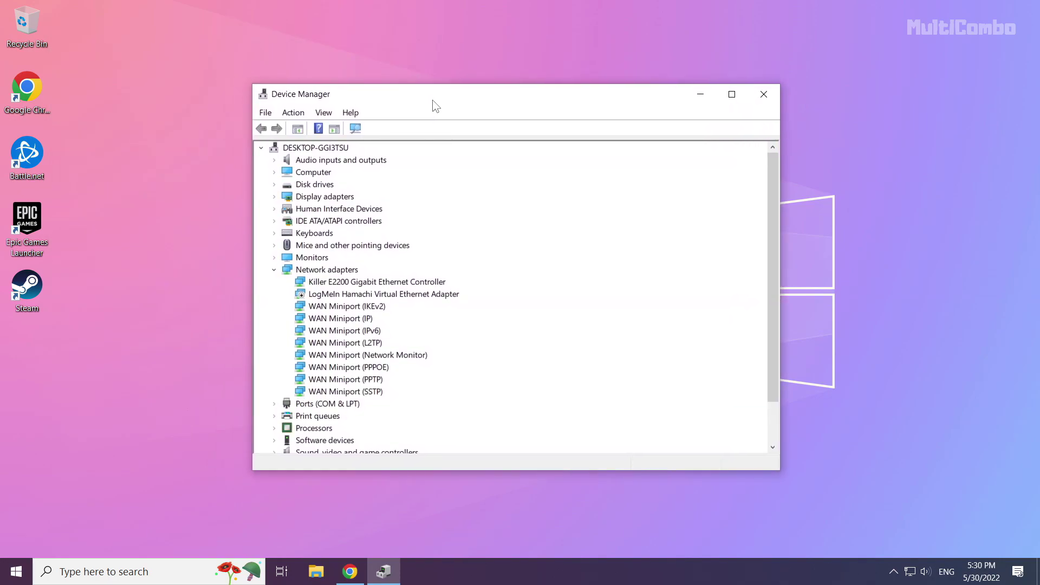
{"action": "left_click", "coordinate": [287, 196]}
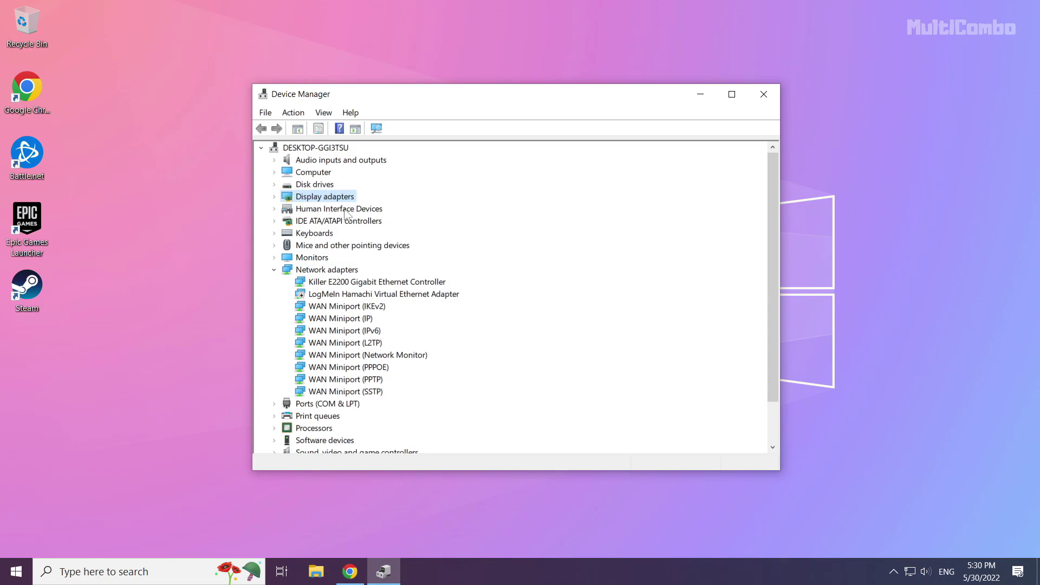
{"action": "left_click", "coordinate": [274, 197]}
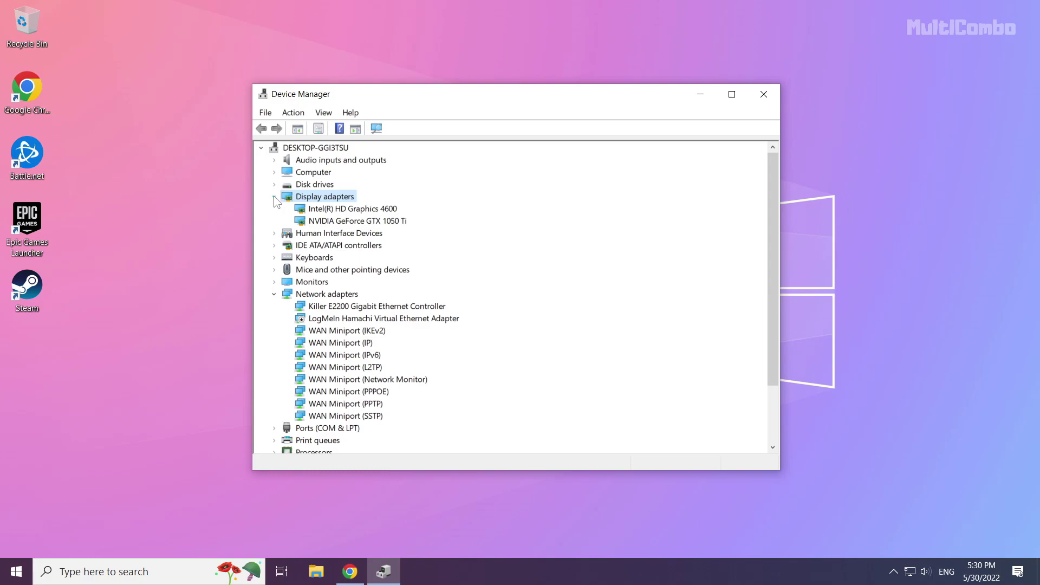
{"action": "left_click", "coordinate": [335, 223]}
{"action": "left_click", "coordinate": [340, 210]}
{"action": "left_click", "coordinate": [341, 222]}
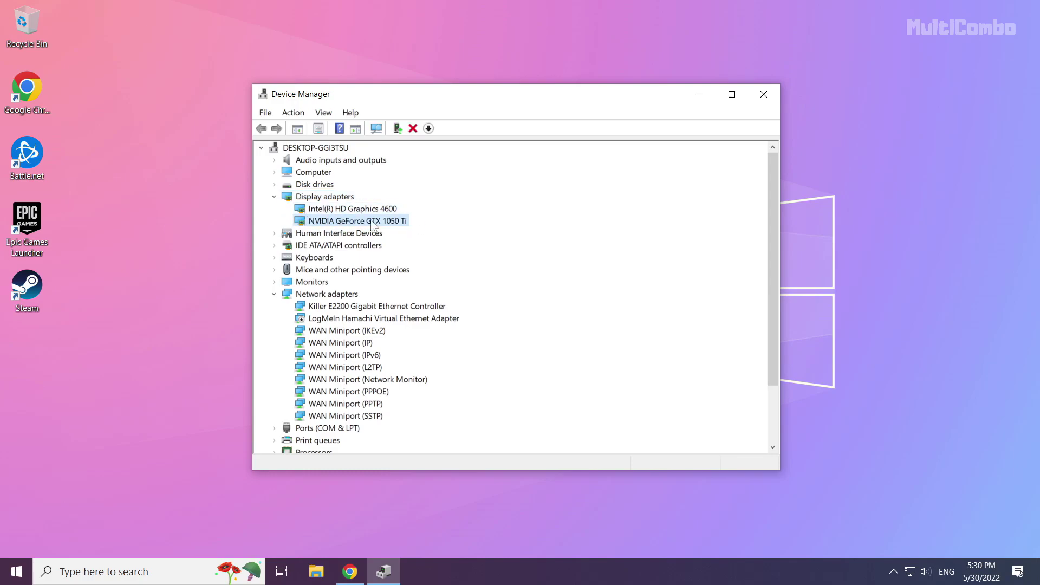
- Search automatically for an NVIDIA GeForce GTX 1050 Ti driver update, then close the 'best driver installed' result
{"action": "right_click", "coordinate": [339, 223]}
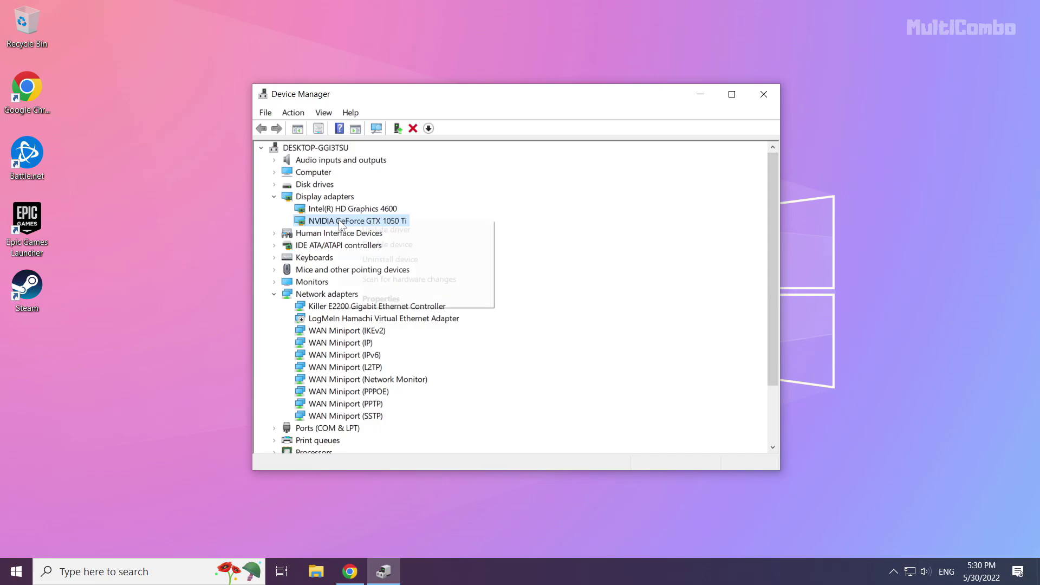
{"action": "left_click", "coordinate": [403, 235]}
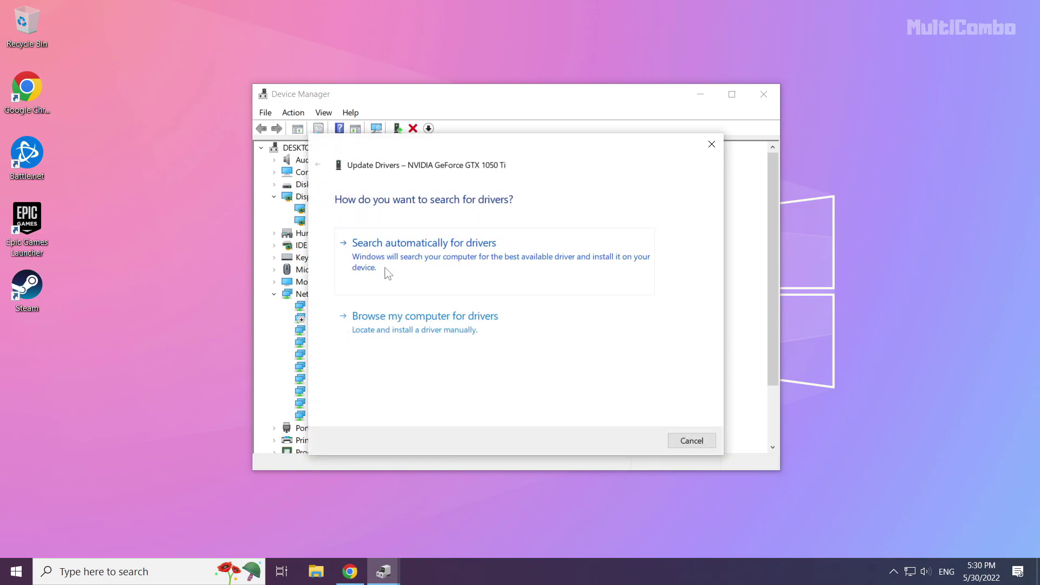
{"action": "left_click", "coordinate": [468, 276]}
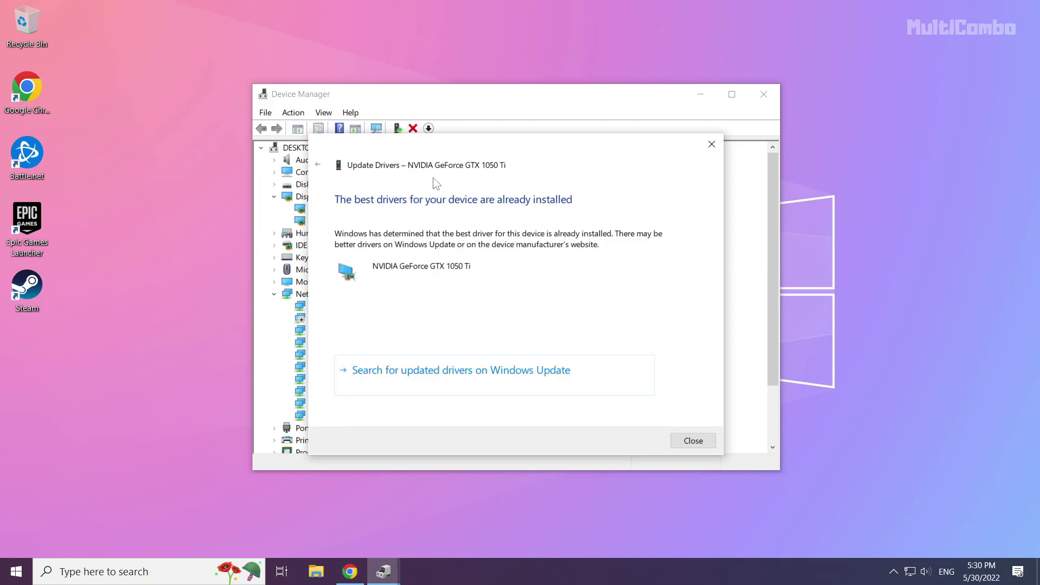
{"action": "left_click", "coordinate": [694, 440]}
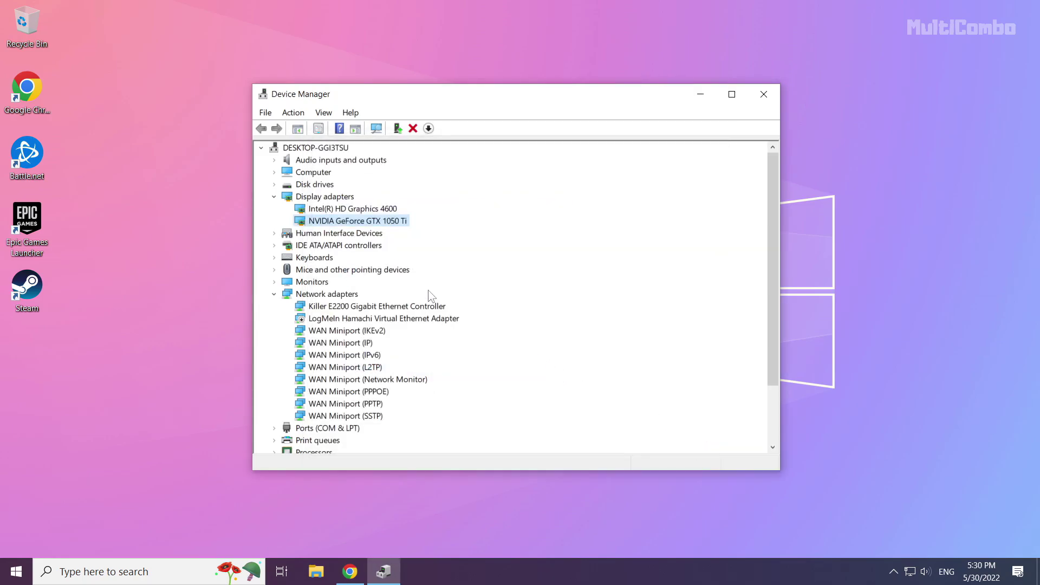
- Search automatically for an Intel(R) HD Graphics 4600 driver update, then close the 'best driver installed' result
{"action": "left_click", "coordinate": [326, 210]}
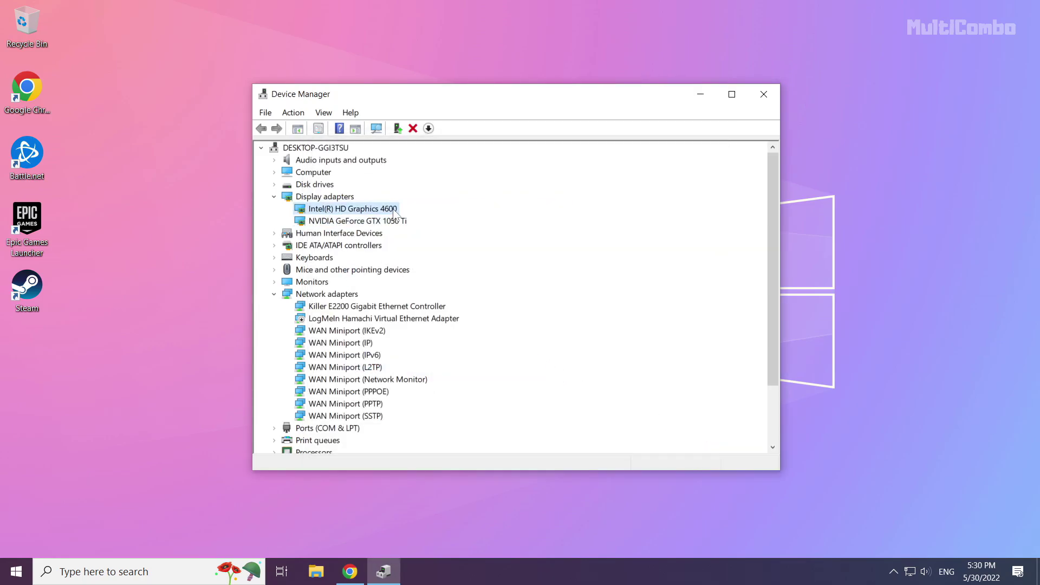
{"action": "right_click", "coordinate": [352, 210]}
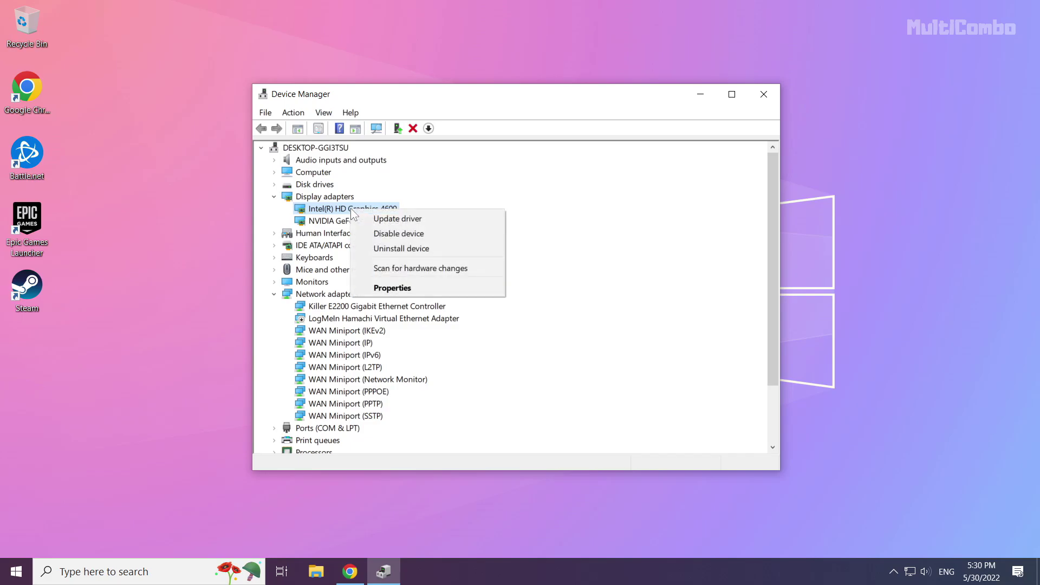
{"action": "left_click", "coordinate": [436, 221]}
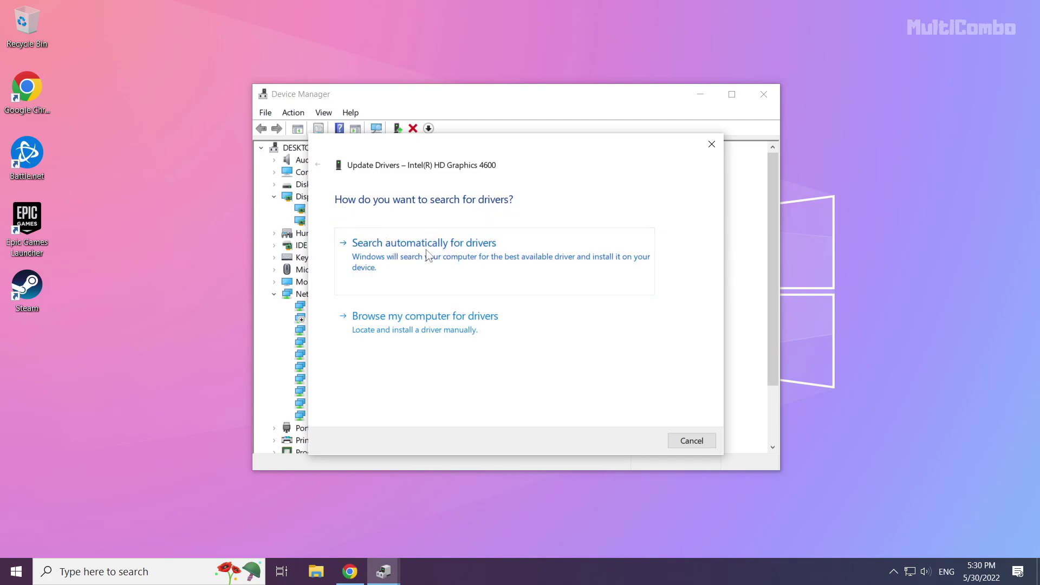
{"action": "left_click", "coordinate": [431, 278]}
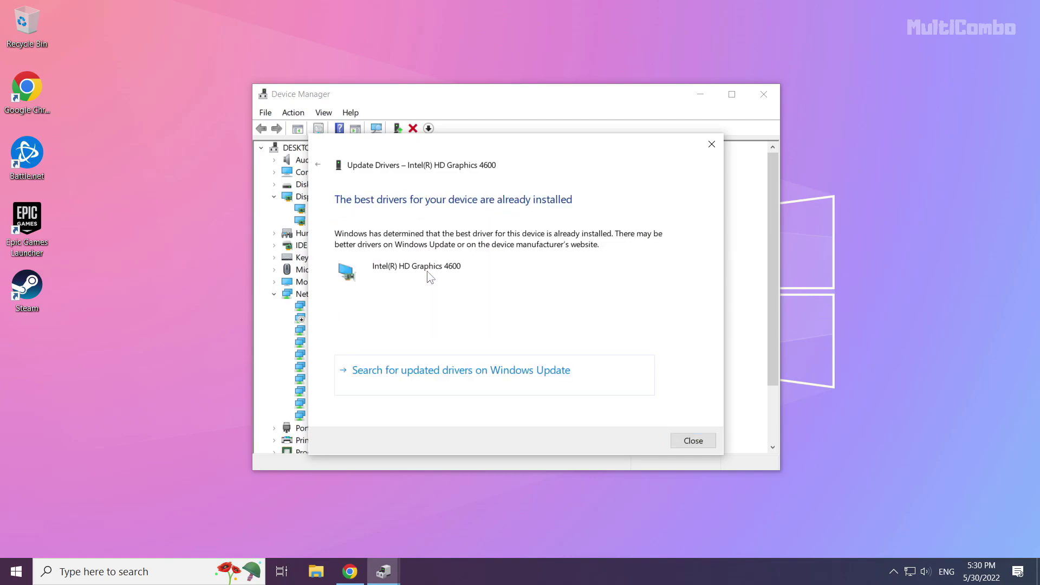
{"action": "left_click", "coordinate": [695, 442]}
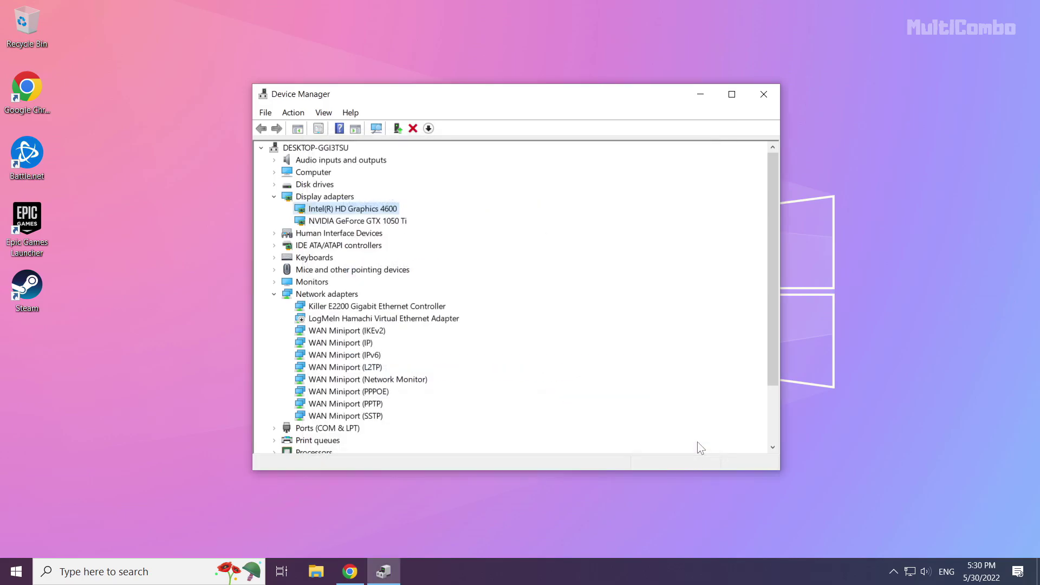
- Close Device Manager and search Windows for 'update'
{"action": "left_click", "coordinate": [763, 97]}
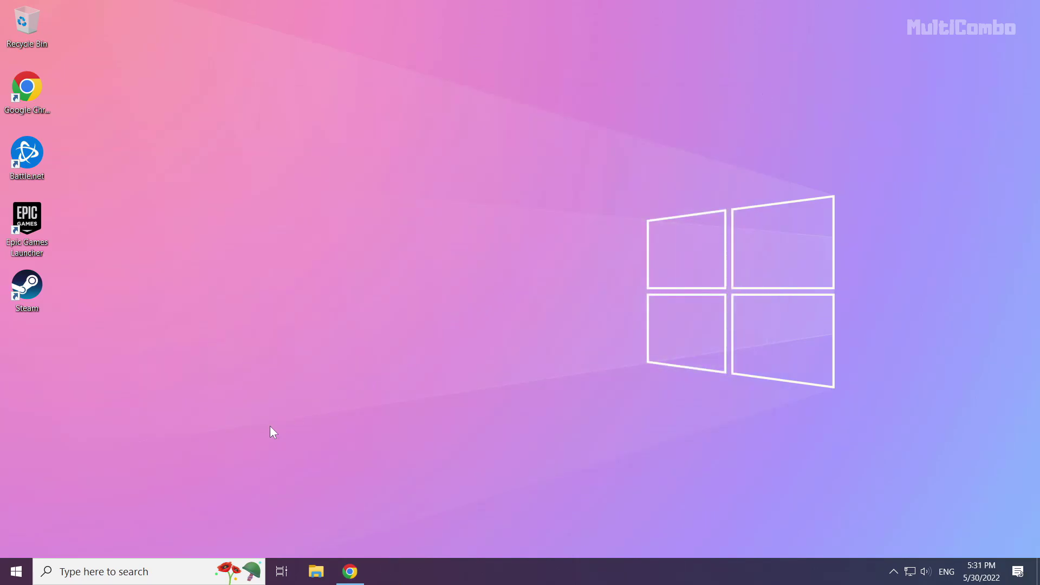
{"action": "left_click", "coordinate": [128, 573]}
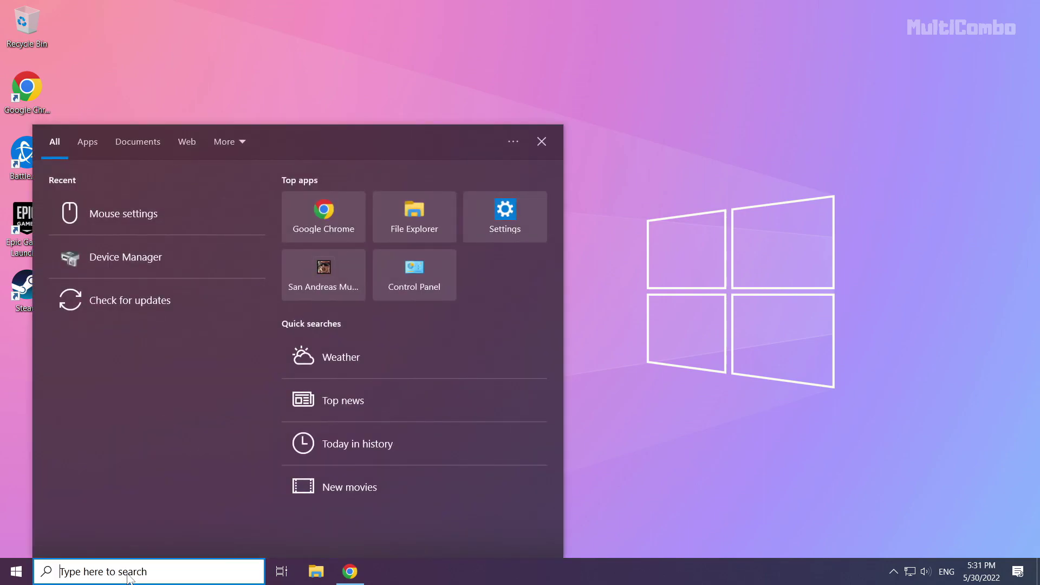
{"action": "type", "text": "update"}
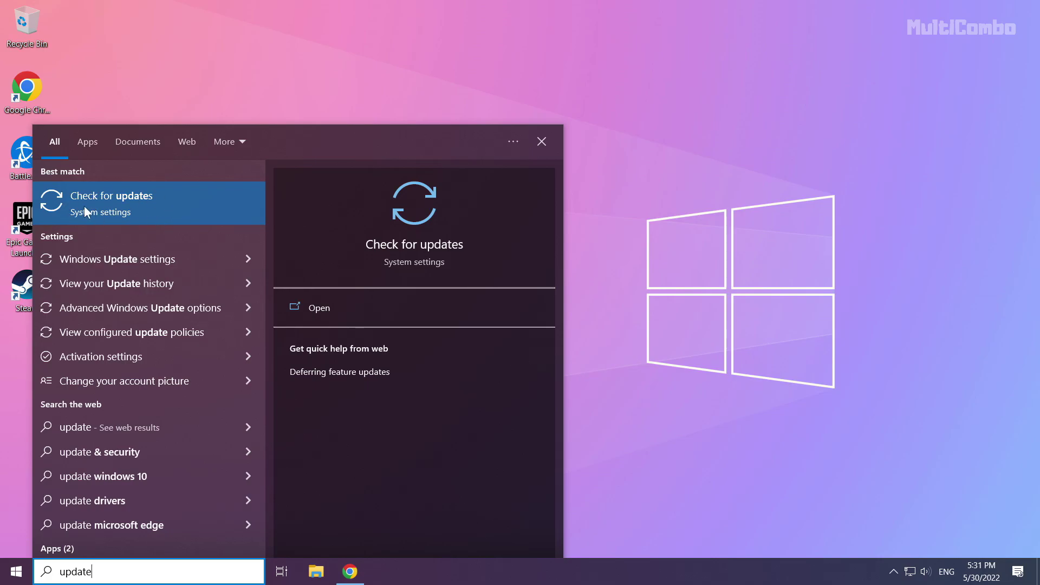
- Open Check for updates, run the check showing 'You're up to date', then close Settings
{"action": "left_click", "coordinate": [145, 208]}
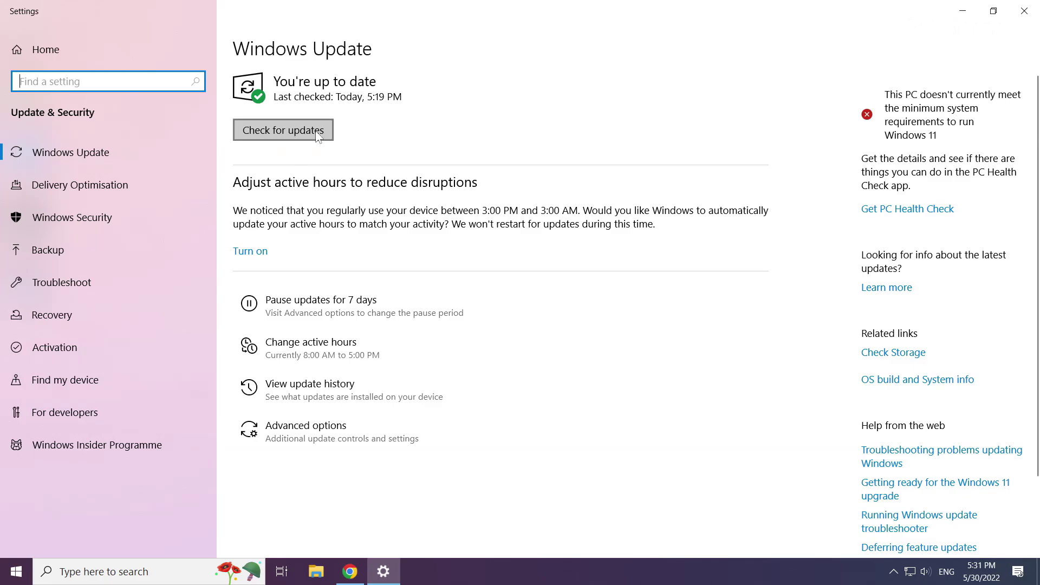
{"action": "left_click", "coordinate": [286, 132]}
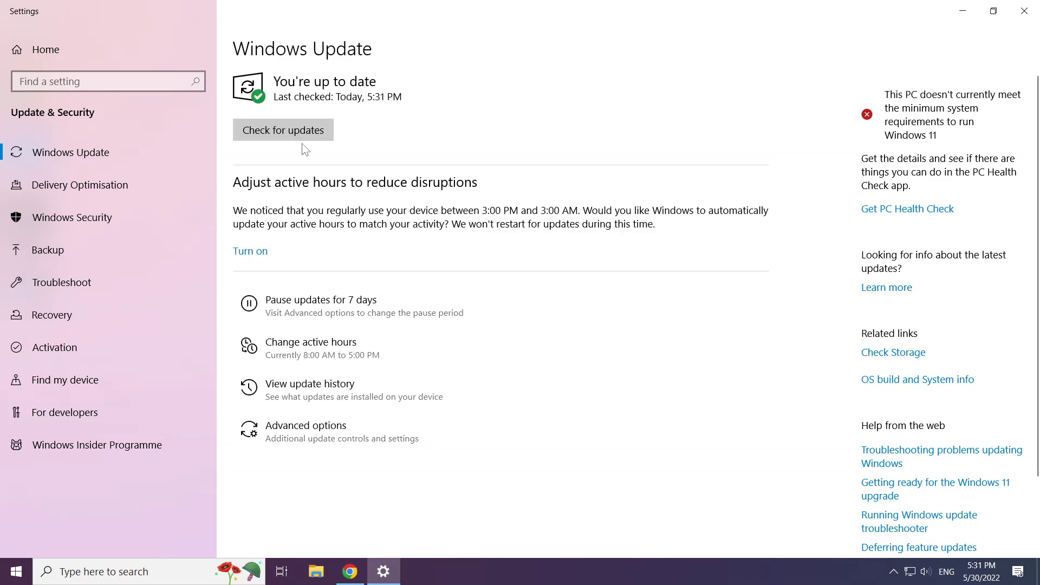
{"action": "left_click", "coordinate": [1028, 16]}
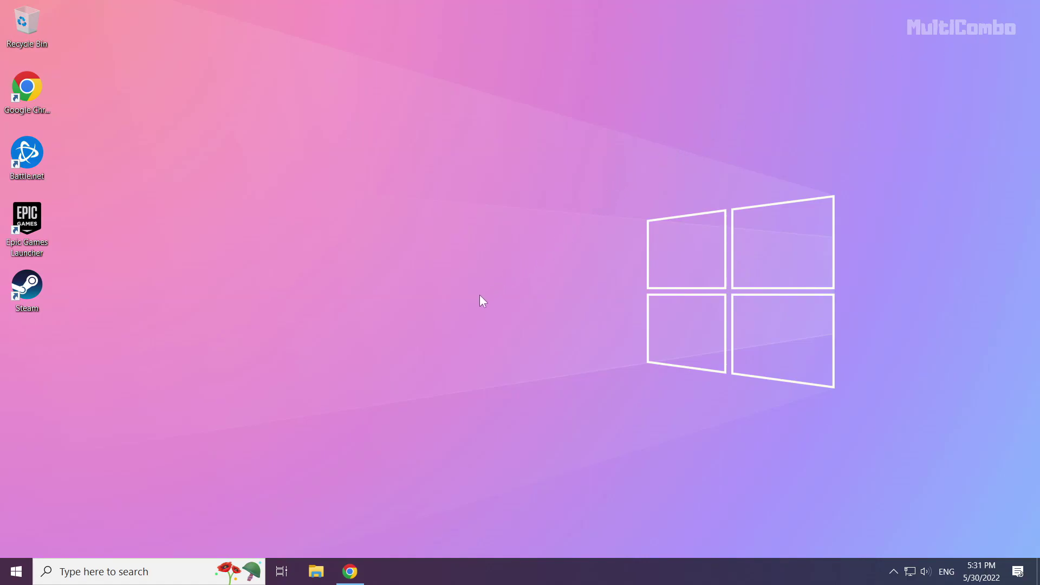
- In Chrome, download the DirectX End-User Runtime Web Installer (dxwebsetup (1).exe)
{"action": "left_click", "coordinate": [356, 578]}
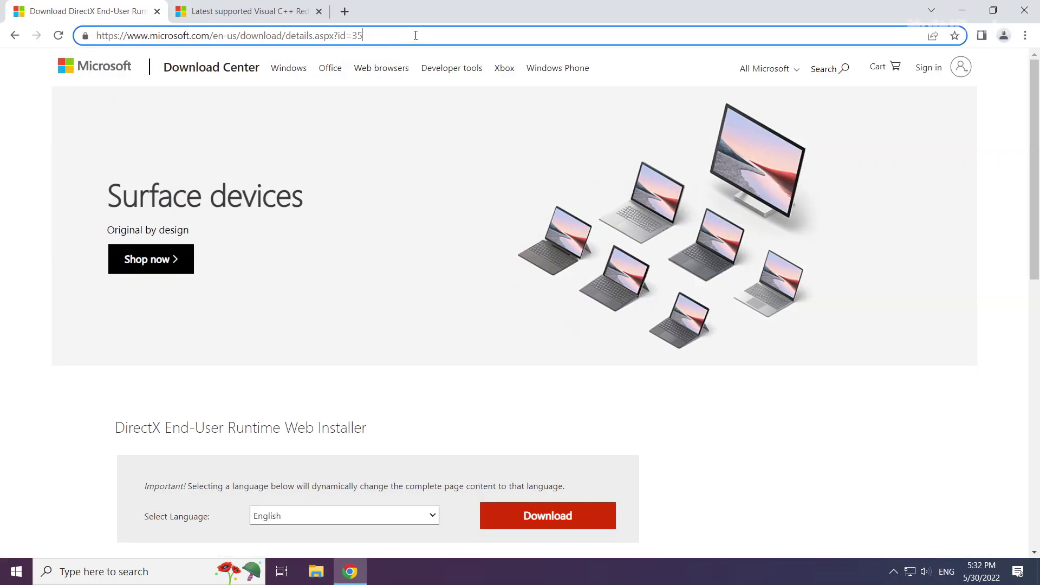
{"action": "left_click_drag", "start_coordinate": [415, 35], "coordinate": [438, 33]}
{"action": "left_click", "coordinate": [429, 395]}
{"action": "scroll", "coordinate": [417, 395], "scroll_direction": "down", "scroll_amount": 1}
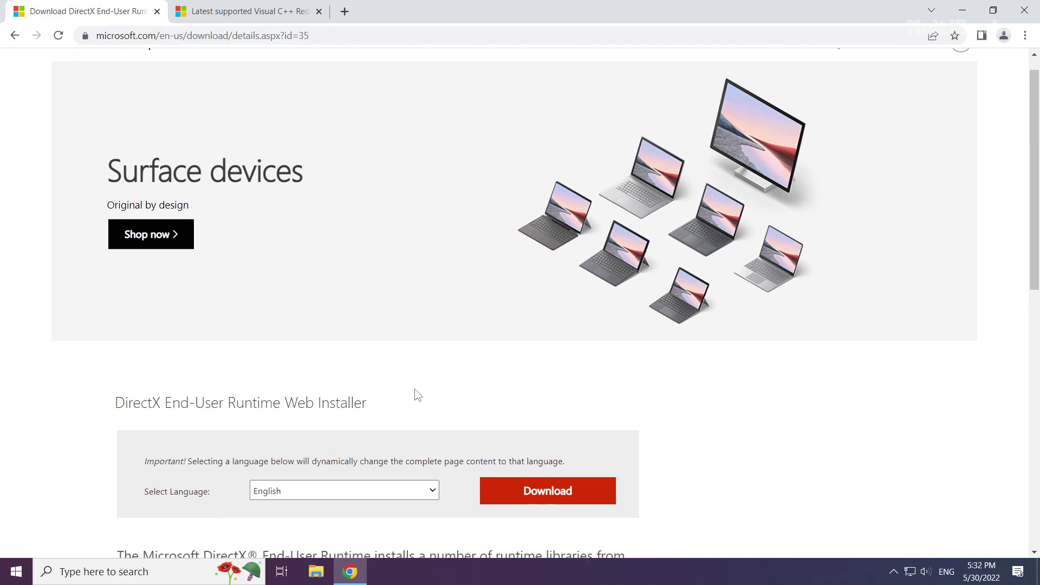
{"action": "scroll", "coordinate": [417, 395], "scroll_direction": "down", "scroll_amount": 2}
{"action": "left_click_drag", "start_coordinate": [379, 294], "coordinate": [100, 286]}
{"action": "left_click", "coordinate": [98, 286]}
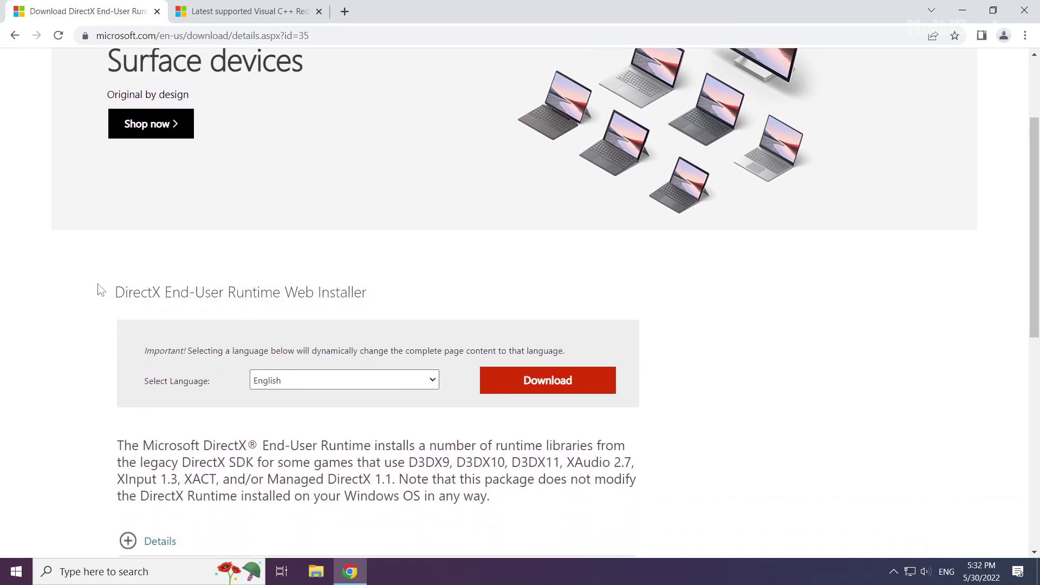
{"action": "left_click", "coordinate": [551, 389]}
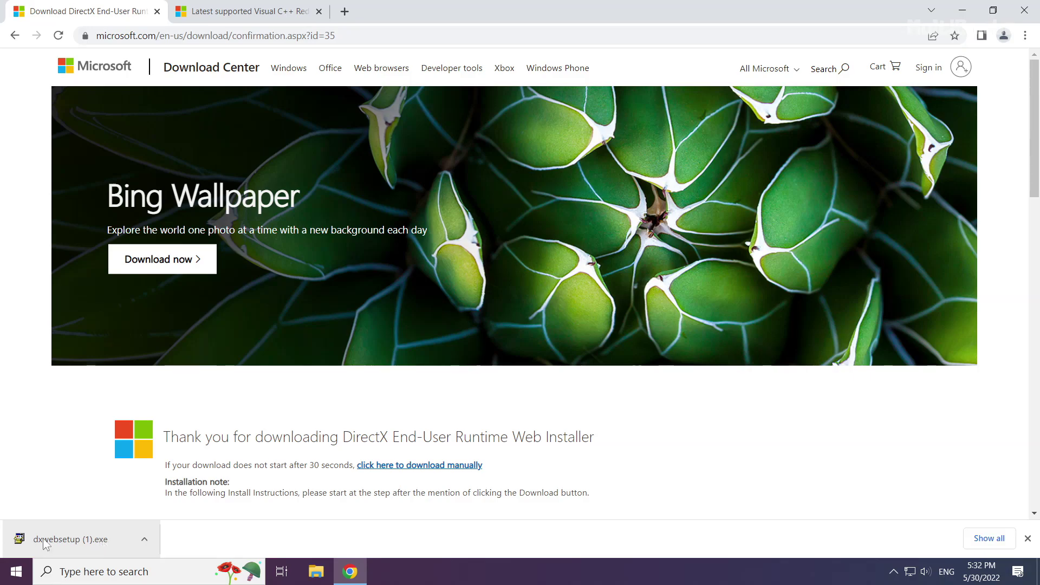
- Run dxwebsetup, accept the licence, skip the Bing Bar and finish DirectX Setup
{"action": "left_click", "coordinate": [73, 537]}
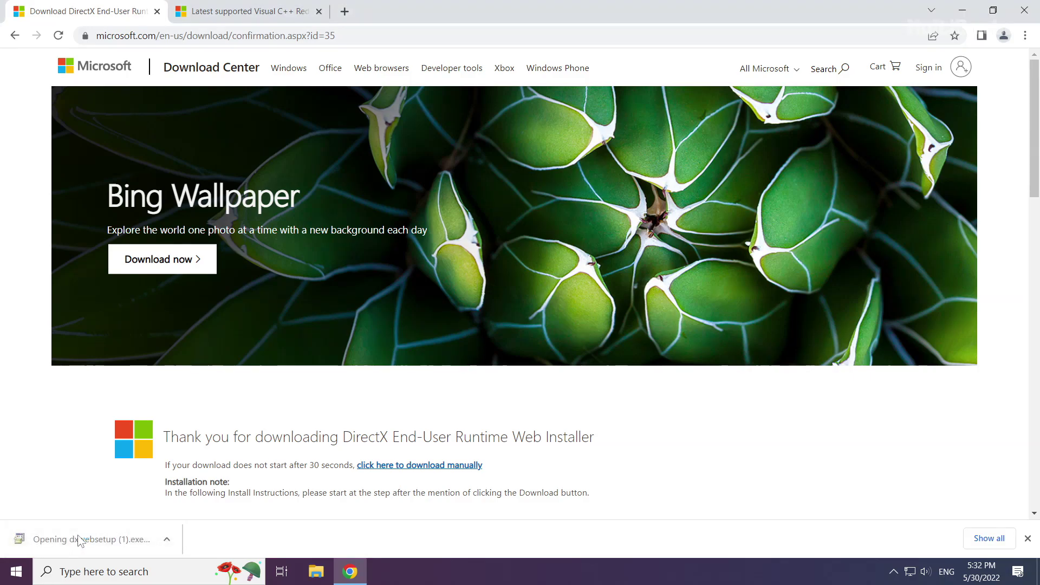
{"action": "left_click_drag", "start_coordinate": [210, 50], "coordinate": [512, 185]}
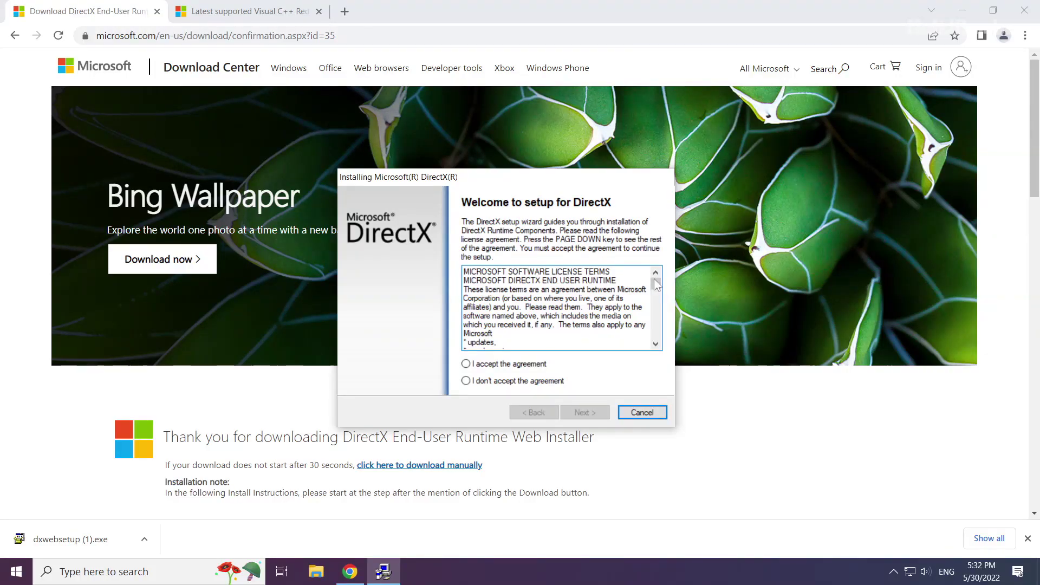
{"action": "left_click_drag", "start_coordinate": [655, 282], "coordinate": [658, 340]}
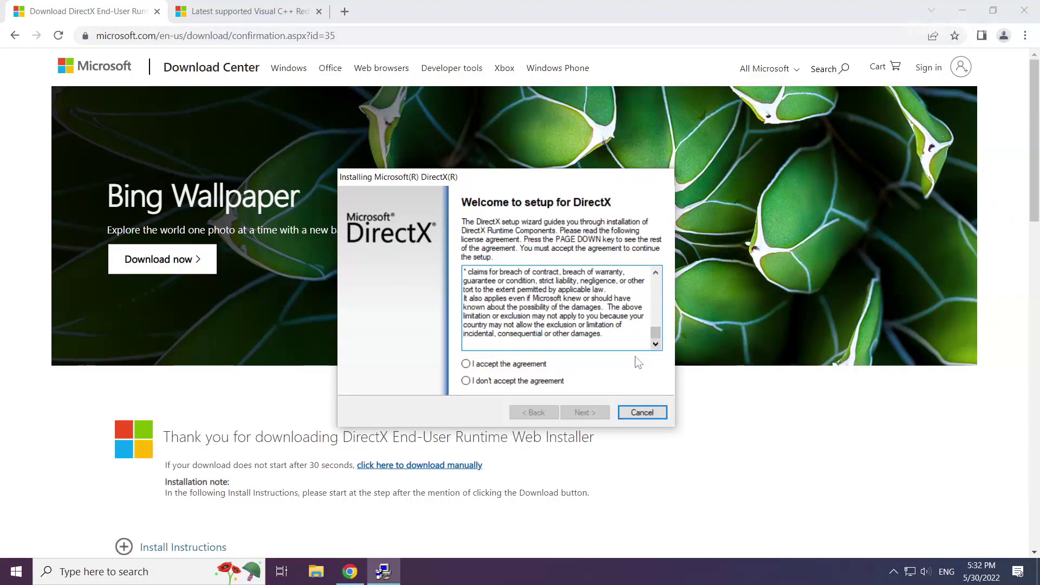
{"action": "left_click", "coordinate": [466, 364]}
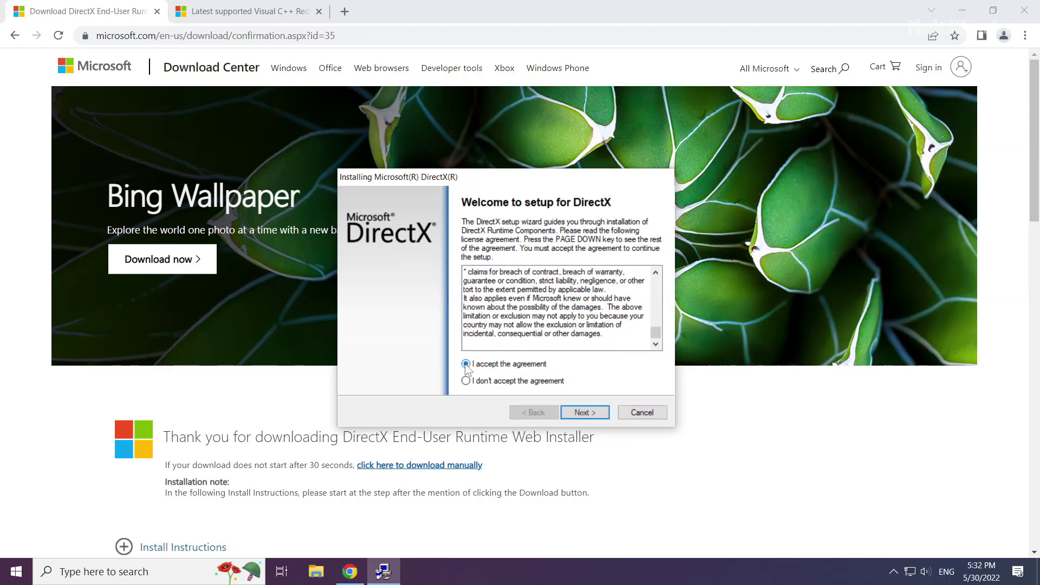
{"action": "left_click", "coordinate": [582, 412]}
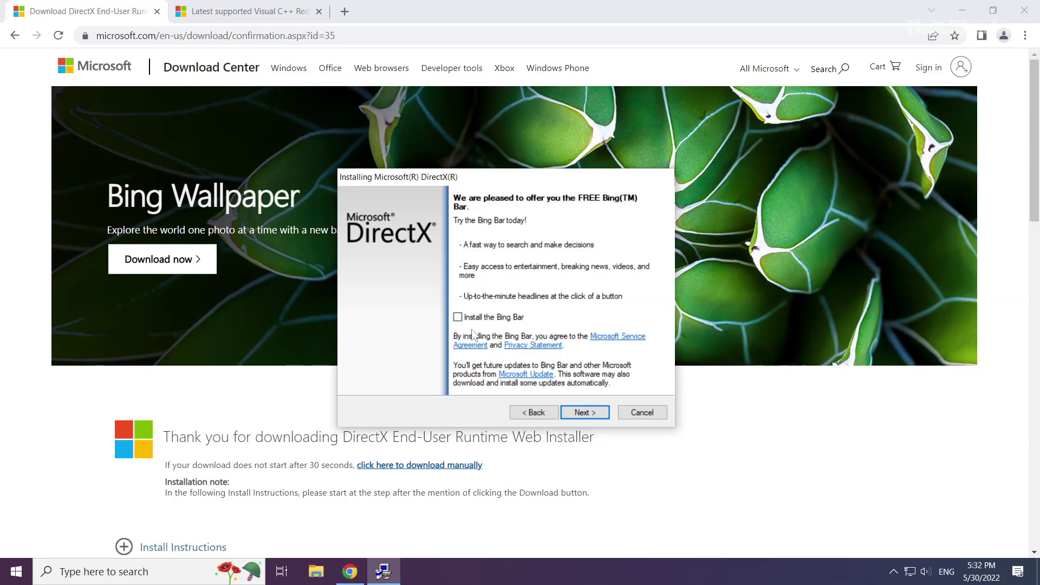
{"action": "left_click", "coordinate": [583, 412]}
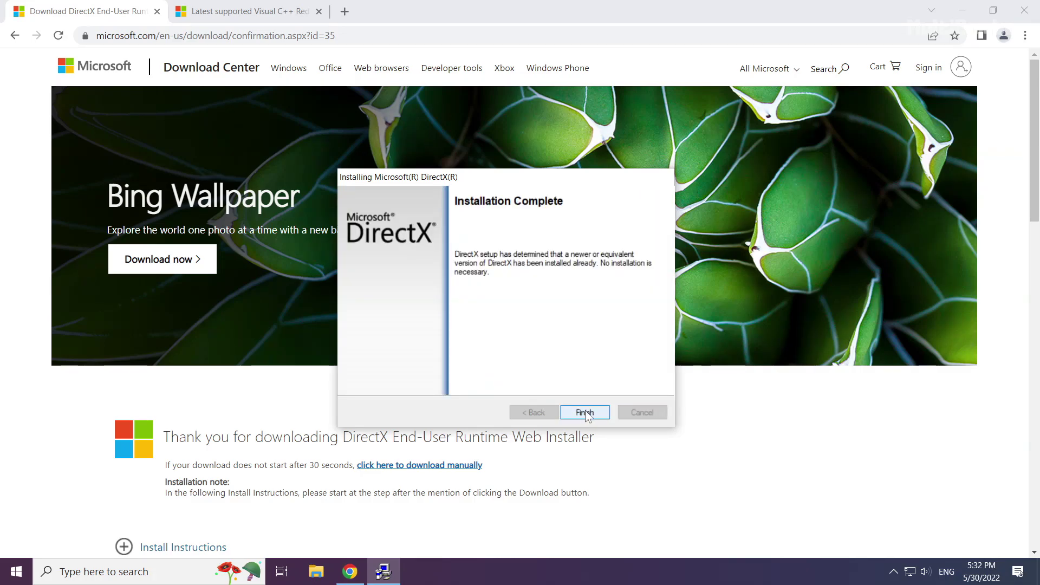
{"action": "left_click", "coordinate": [585, 413]}
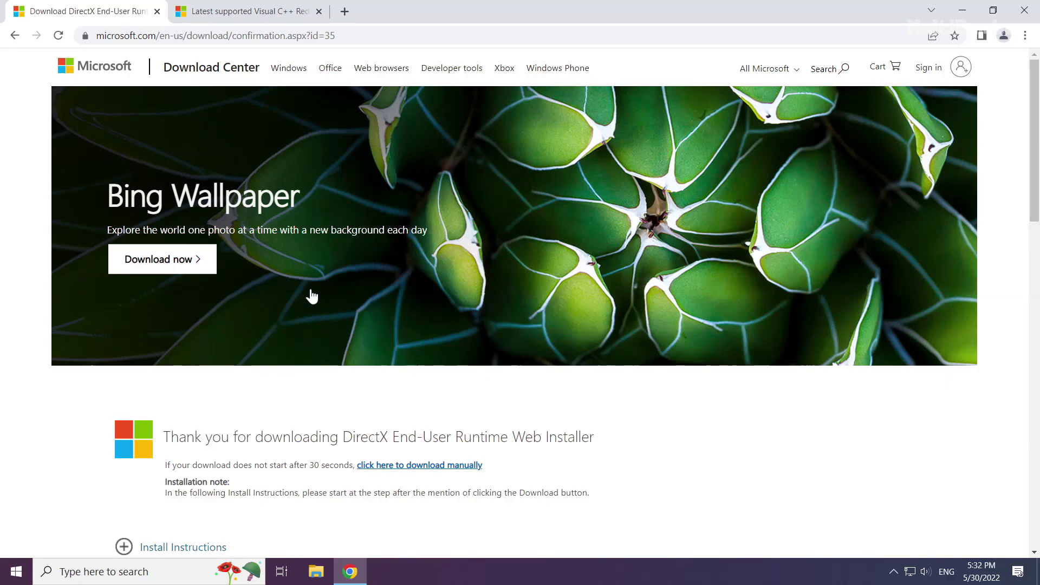
- Close the DirectX tab and locate the Visual Studio 2015–2022 section on the Visual C++ page
{"action": "left_click", "coordinate": [157, 12]}
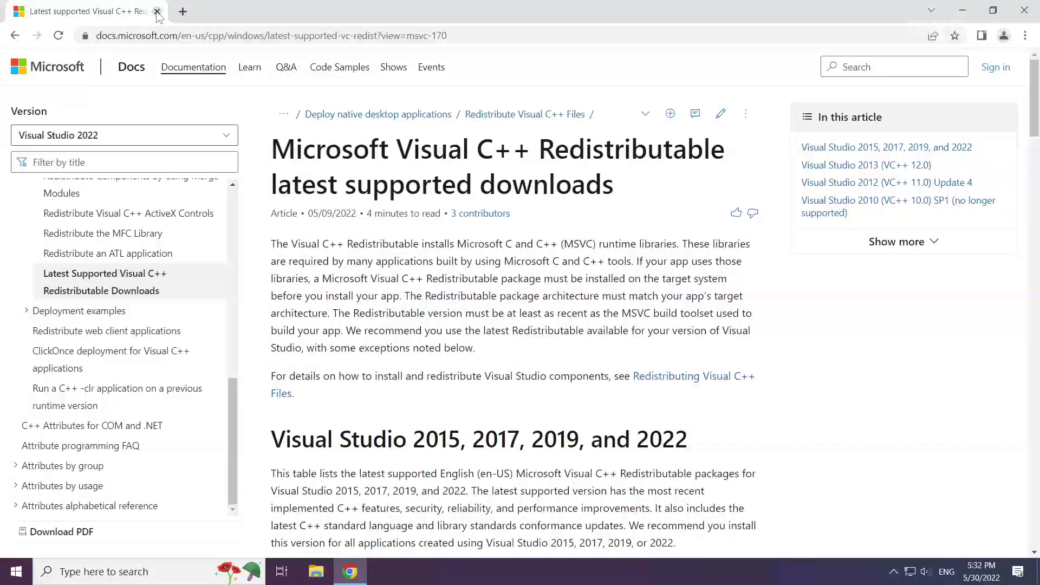
{"action": "mouse_move", "coordinate": [540, 35]}
{"action": "left_mouse_down"}
{"action": "mouse_move", "coordinate": [96, 35]}
{"action": "mouse_move", "coordinate": [540, 32]}
{"action": "left_mouse_up"}
{"action": "left_click_drag", "start_coordinate": [379, 103], "coordinate": [530, 147]}
{"action": "left_click_drag", "start_coordinate": [277, 407], "coordinate": [709, 442]}
{"action": "left_click", "coordinate": [527, 427]}
- Download the ARM64, X86 and X64 Visual C++ redistributables from the download table
{"action": "scroll", "coordinate": [523, 426], "scroll_direction": "down", "scroll_amount": 4}
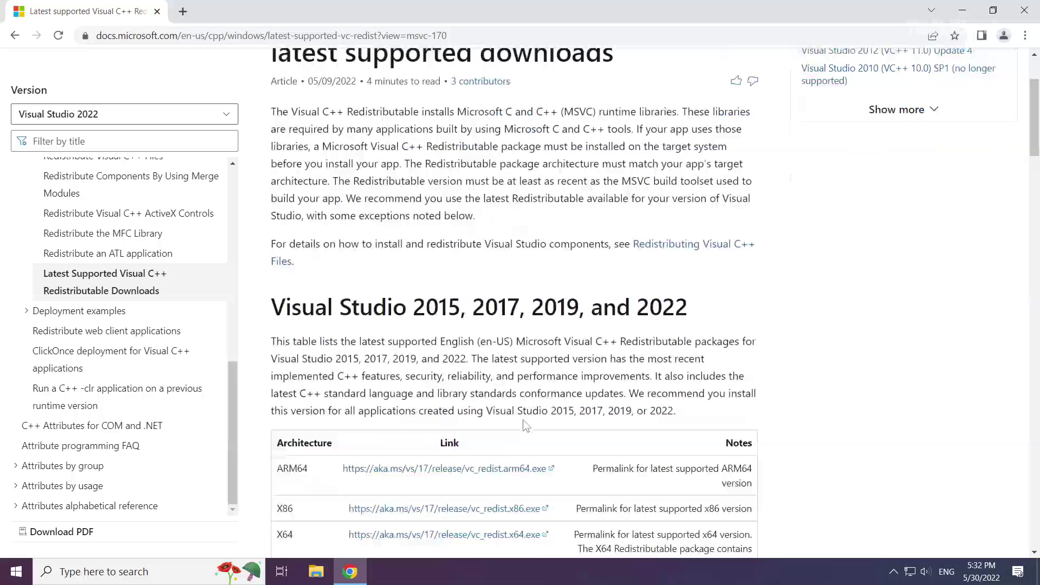
{"action": "scroll", "coordinate": [520, 417], "scroll_direction": "down", "scroll_amount": 1}
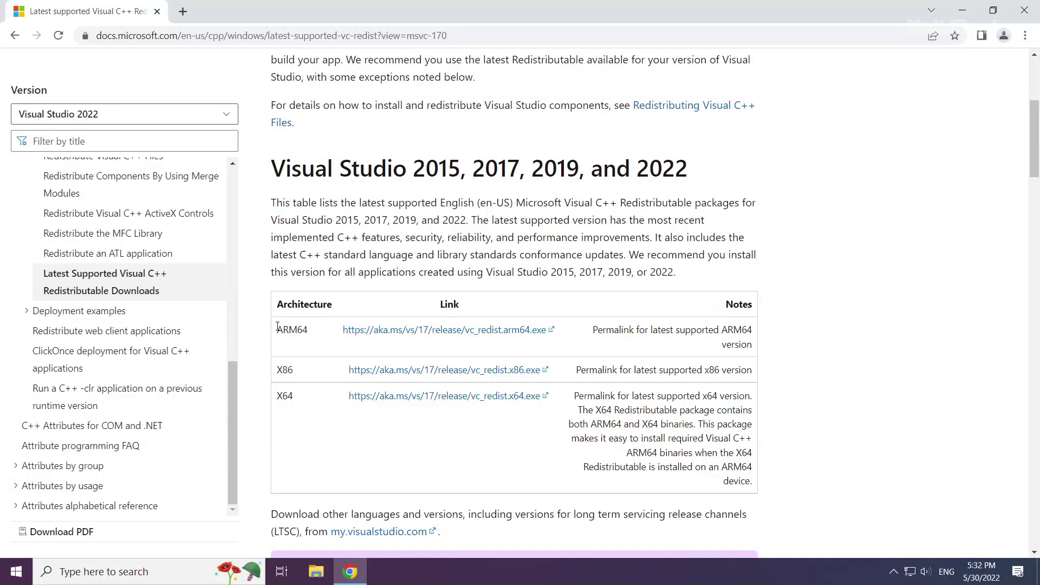
{"action": "left_click_drag", "start_coordinate": [278, 326], "coordinate": [580, 402]}
{"action": "left_click", "coordinate": [580, 402]}
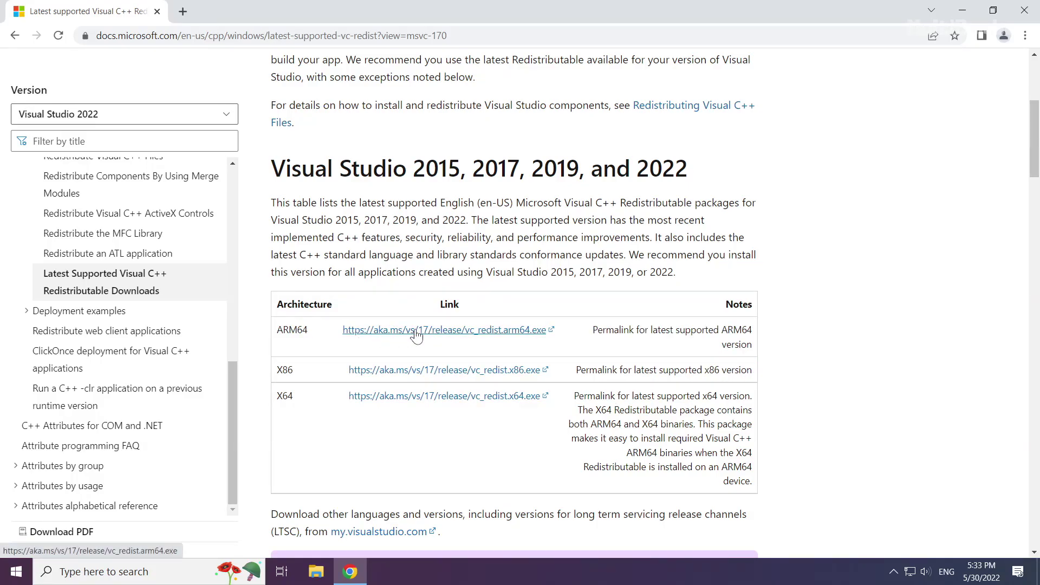
{"action": "left_click", "coordinate": [416, 331]}
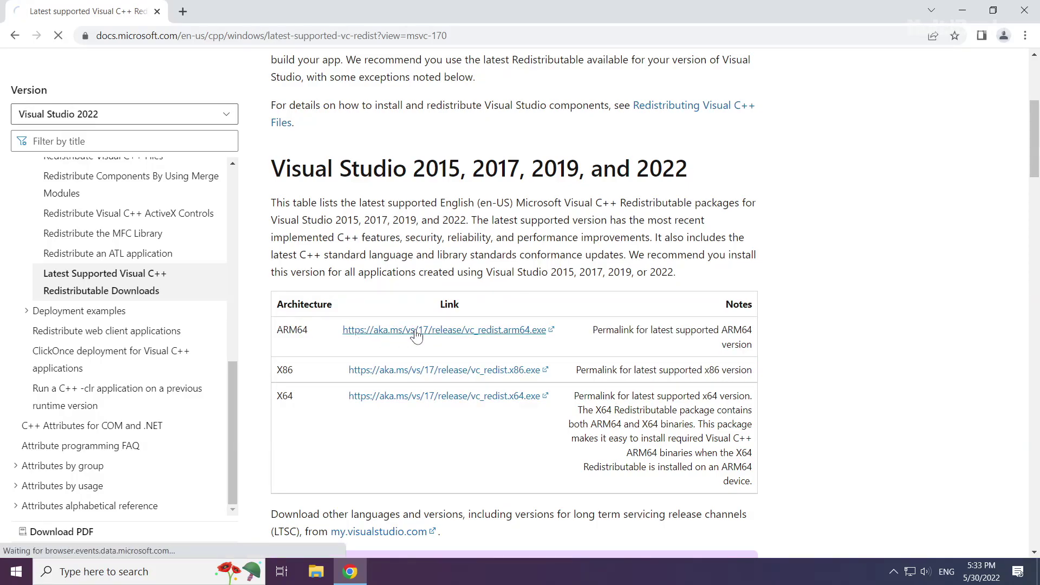
{"action": "left_click", "coordinate": [417, 373]}
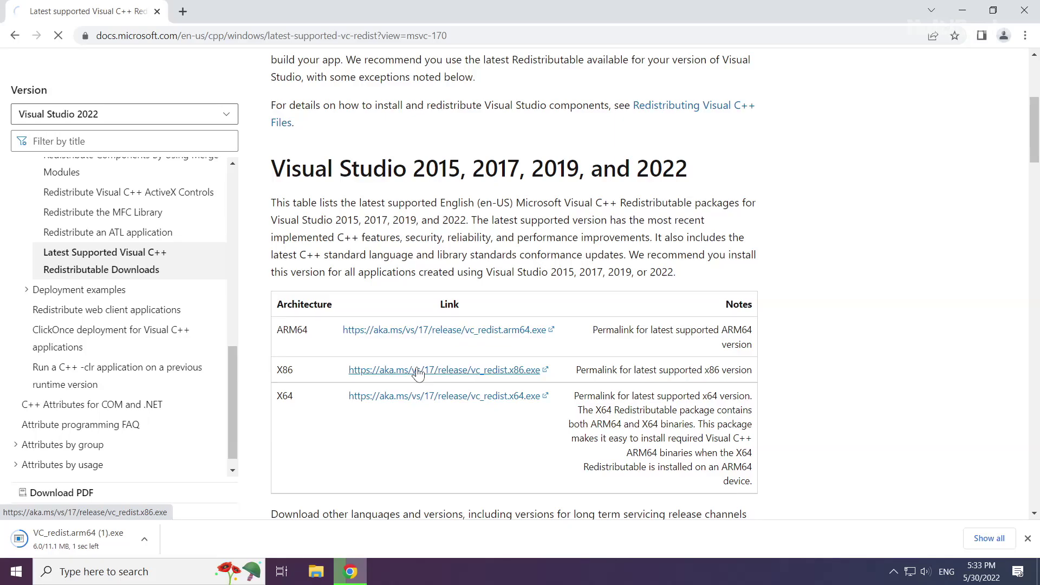
{"action": "left_click", "coordinate": [407, 400]}
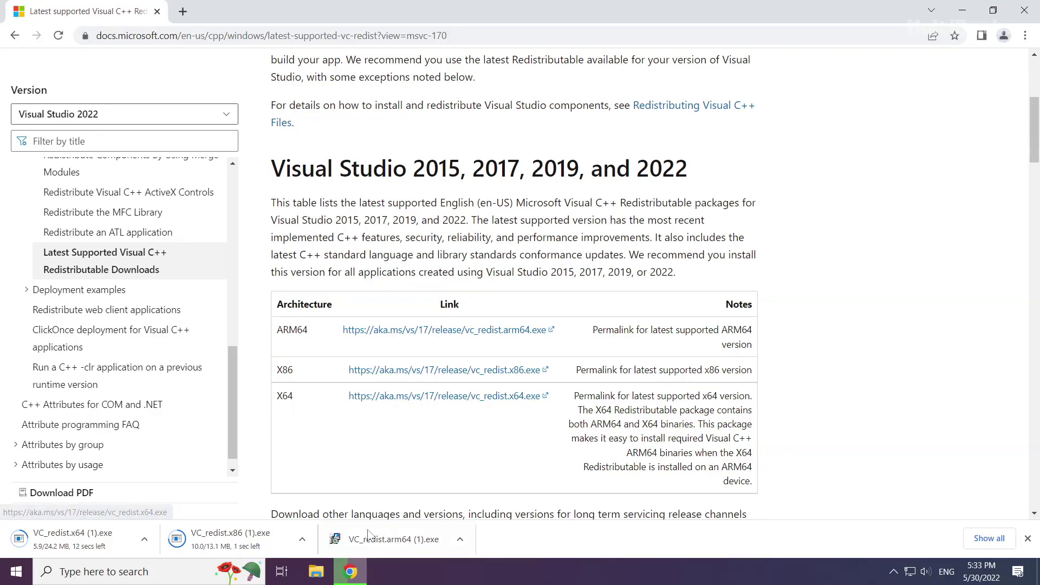
- Run the ARM64 redistributable installer, agree to the licence terms and start installing
{"action": "left_click", "coordinate": [403, 541]}
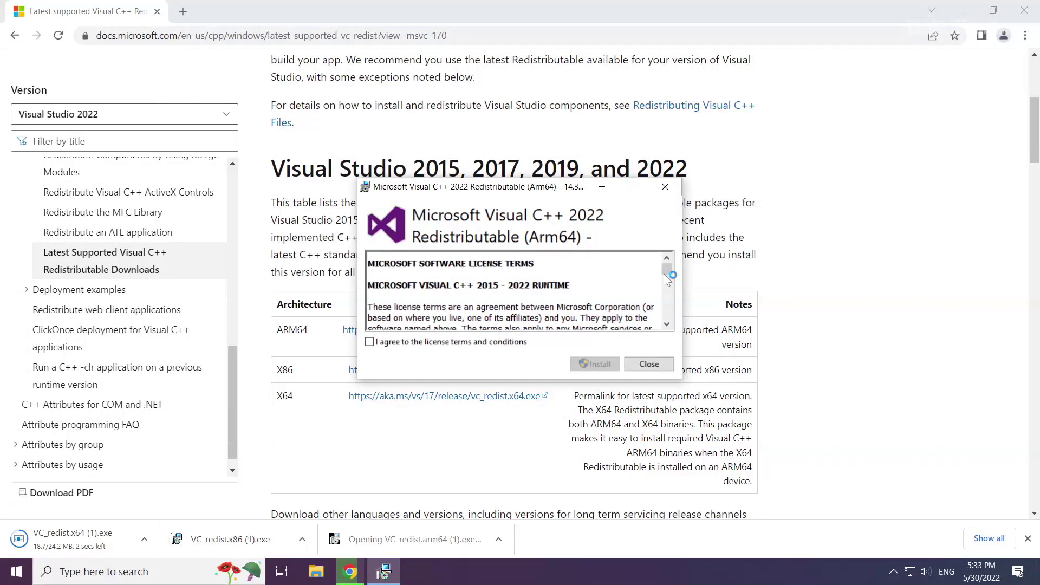
{"action": "left_click_drag", "start_coordinate": [667, 270], "coordinate": [667, 314]}
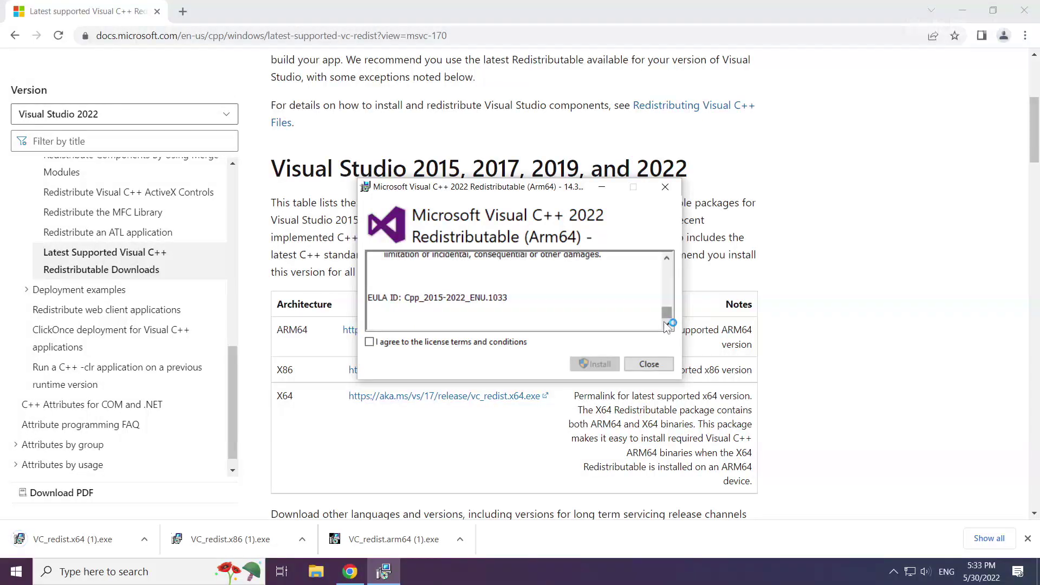
{"action": "left_click", "coordinate": [369, 342]}
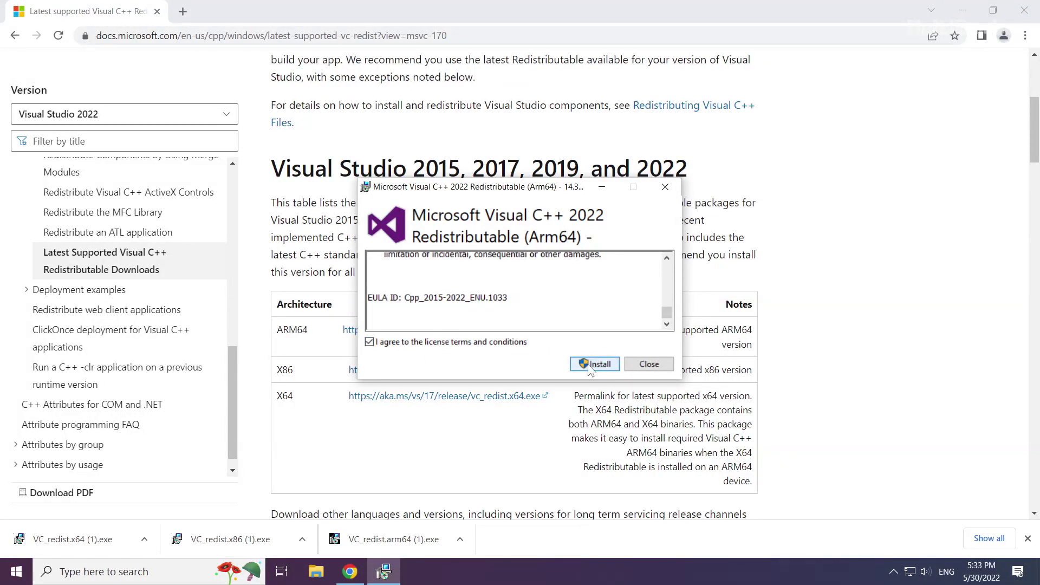
{"action": "left_click", "coordinate": [593, 366]}
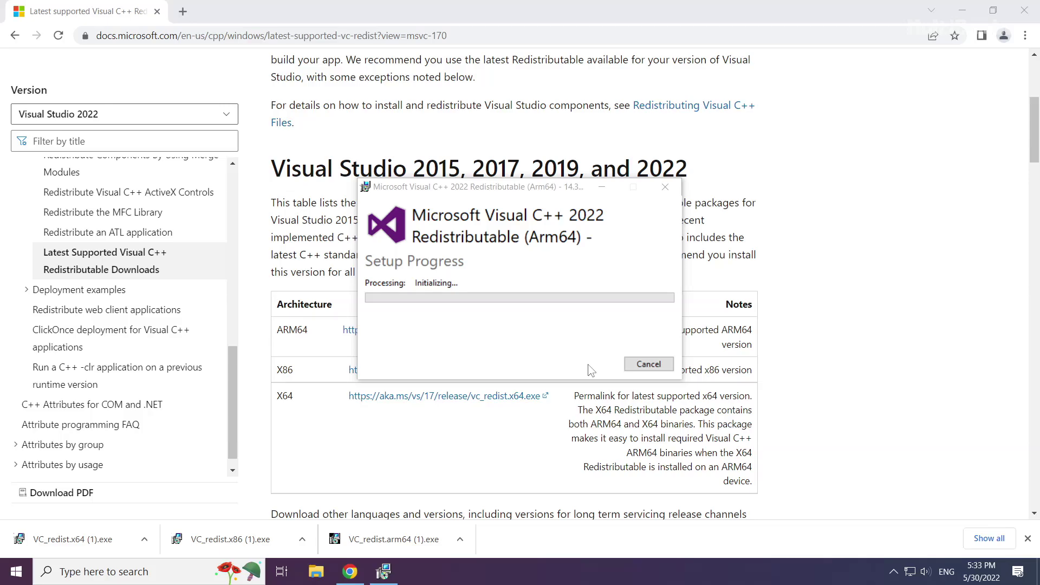
- Install the x86 Visual C++ 2015-2022 Redistributable and close setup without restarting
{"action": "left_click", "coordinate": [234, 536]}
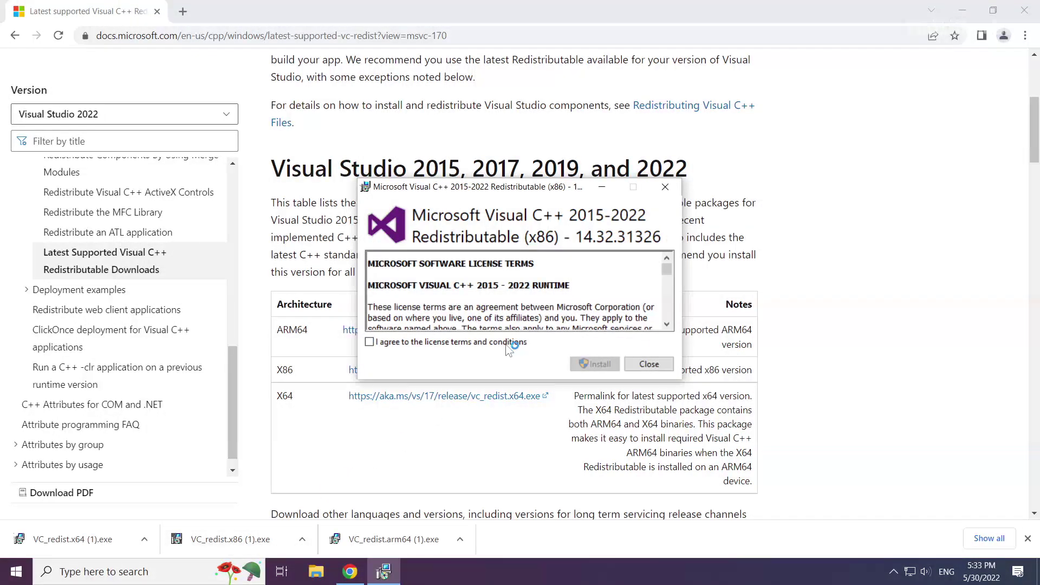
{"action": "left_click_drag", "start_coordinate": [667, 299], "coordinate": [667, 315]}
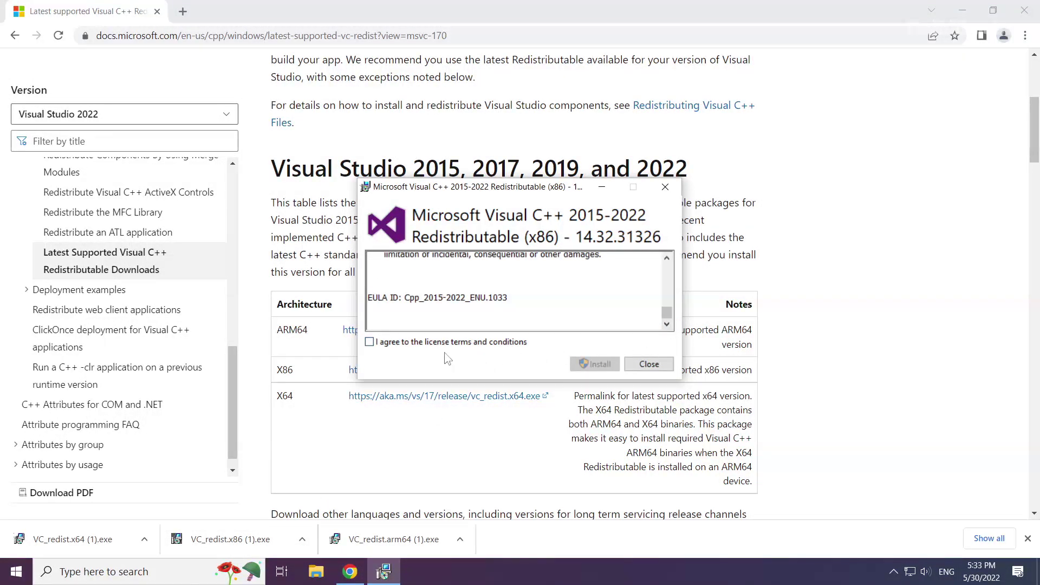
{"action": "left_click", "coordinate": [373, 343]}
{"action": "left_click", "coordinate": [599, 365]}
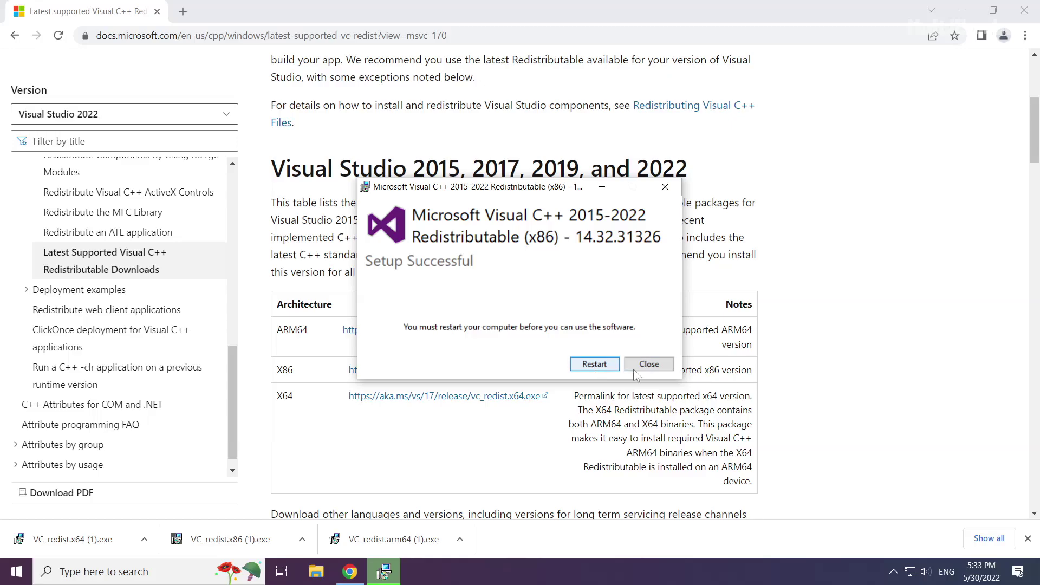
{"action": "left_click", "coordinate": [651, 367]}
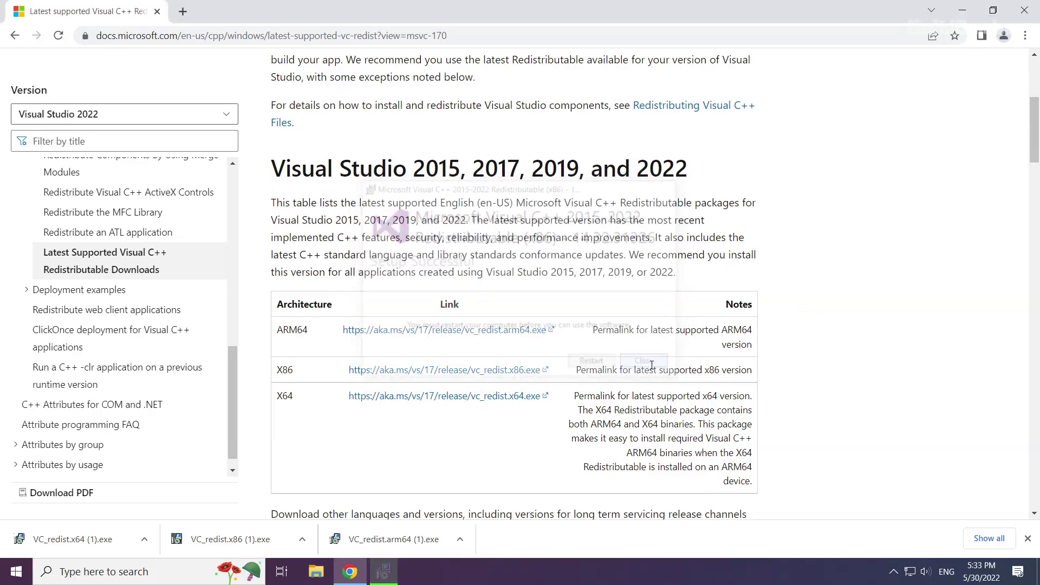
- Install the x64 Visual C++ 2015-2022 Redistributable 14.32.31326, accepting the license, then close setup without restarting
{"action": "left_click", "coordinate": [78, 540]}
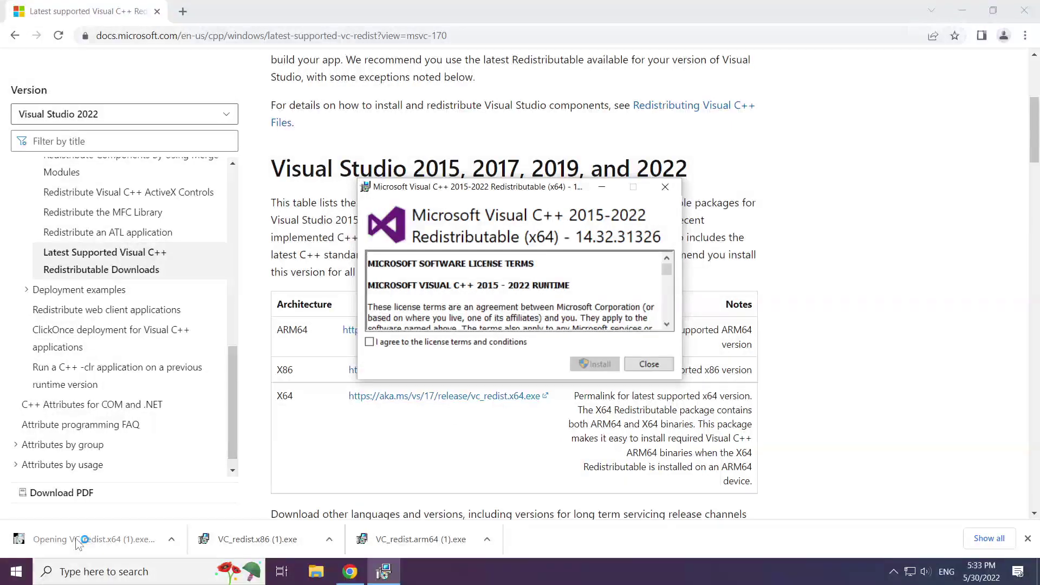
{"action": "left_click_drag", "start_coordinate": [666, 266], "coordinate": [669, 319]}
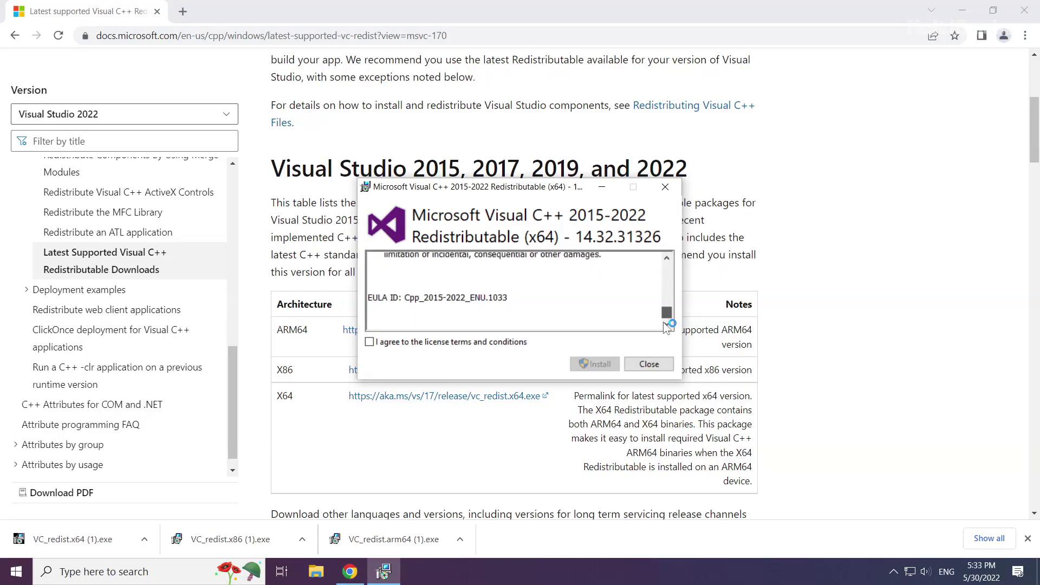
{"action": "left_click", "coordinate": [380, 344]}
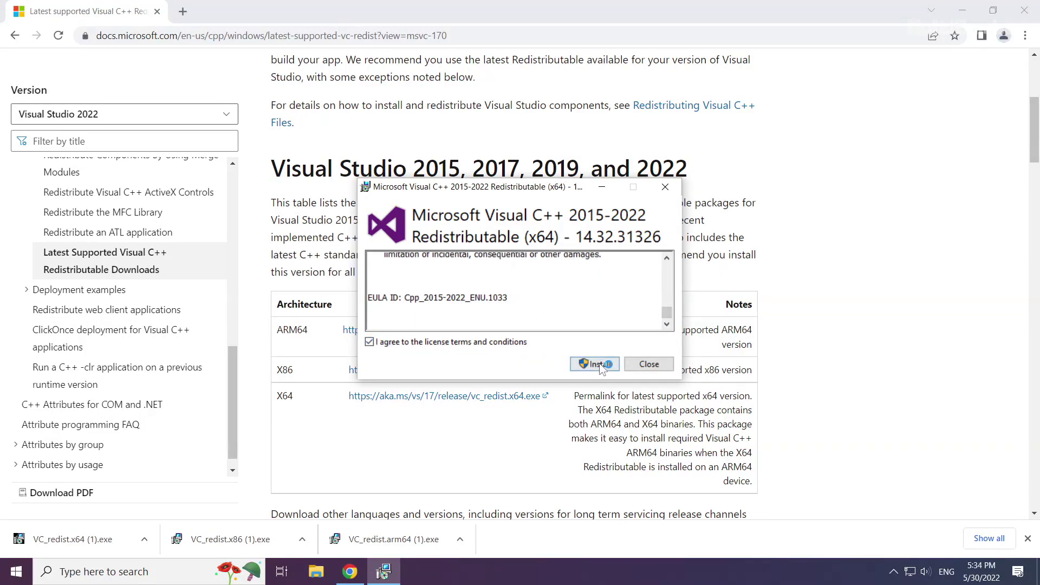
{"action": "left_click", "coordinate": [597, 364]}
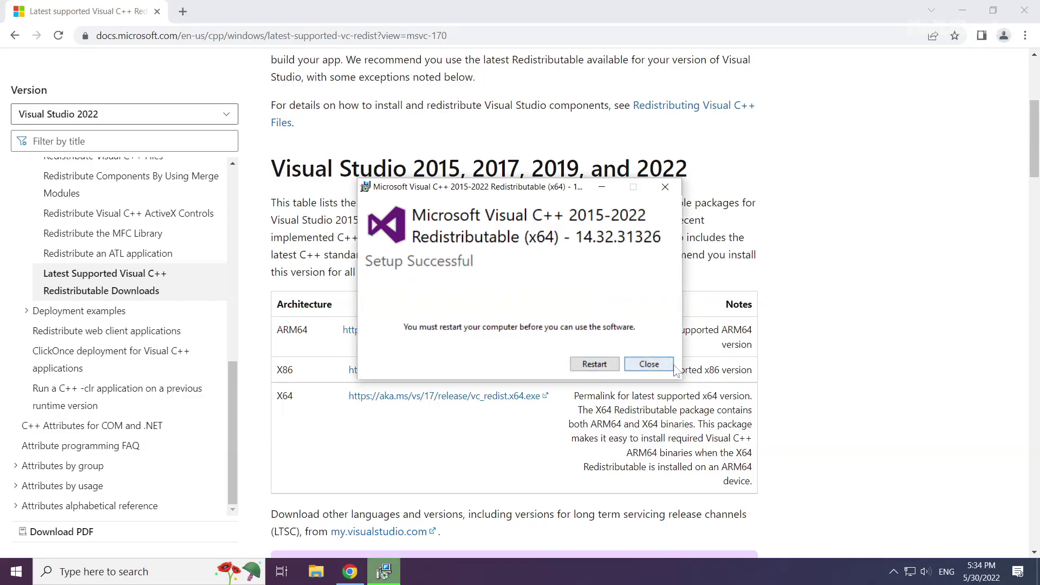
{"action": "left_click", "coordinate": [649, 365]}
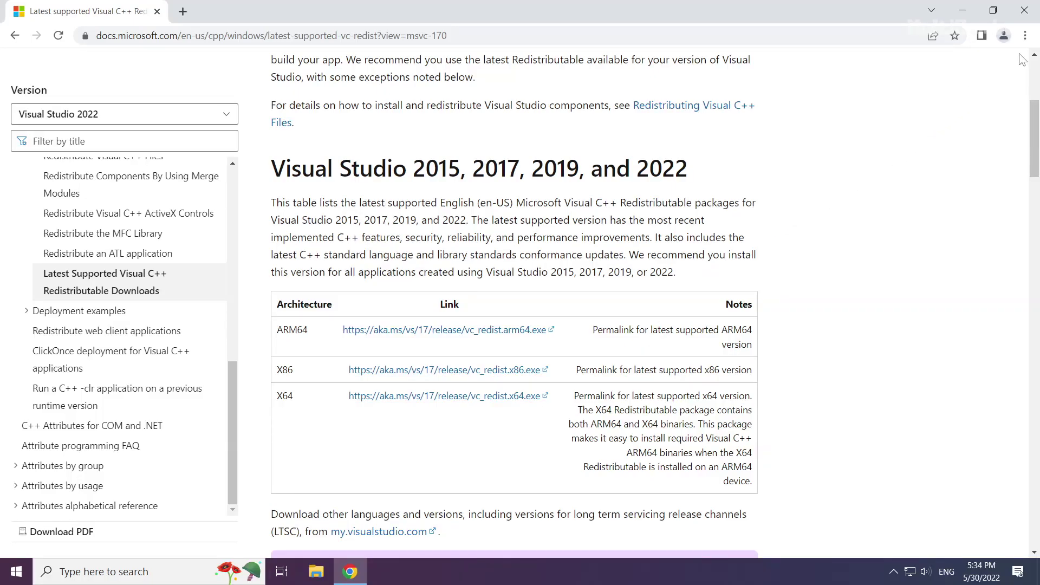
- Close Chrome and open the Win+X system tools menu from the Start button
{"action": "left_click", "coordinate": [1026, 13]}
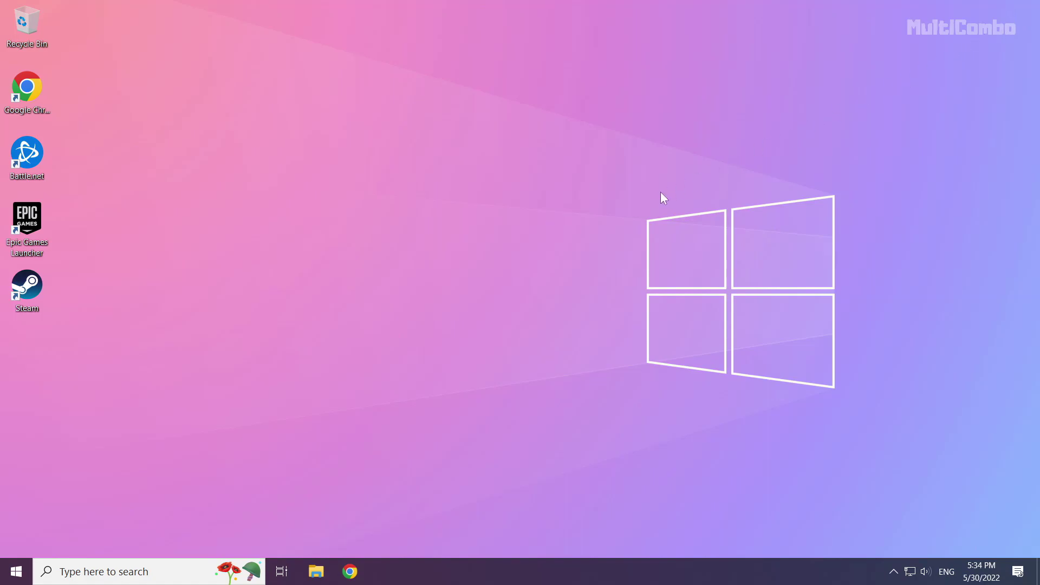
{"action": "right_click", "coordinate": [18, 578]}
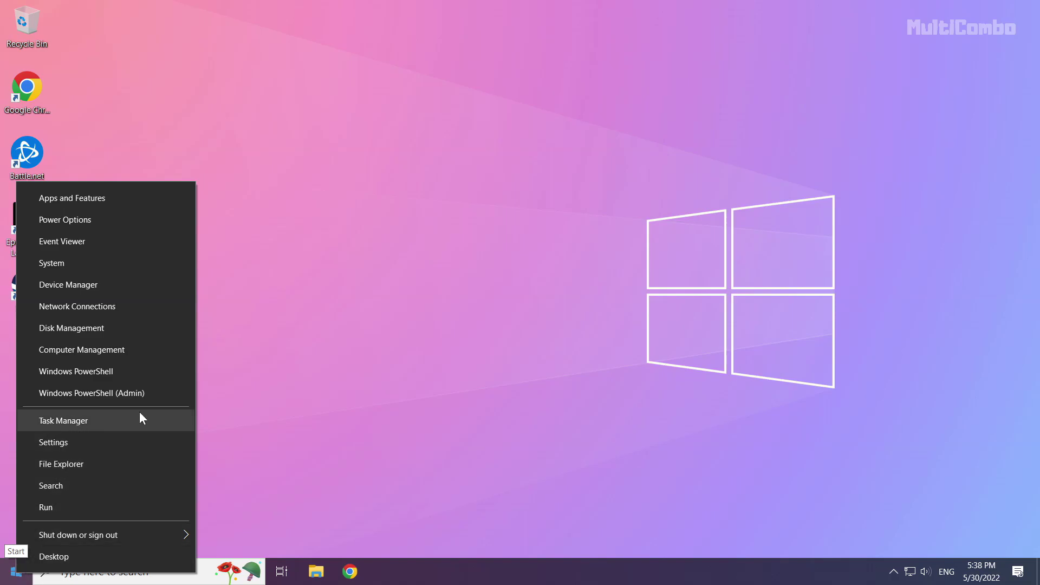
- In Task Manager's Startup tab, disable Microsoft Edge, Java Update Scheduler, Hamachi Client Application and Cortana
{"action": "left_click", "coordinate": [94, 423]}
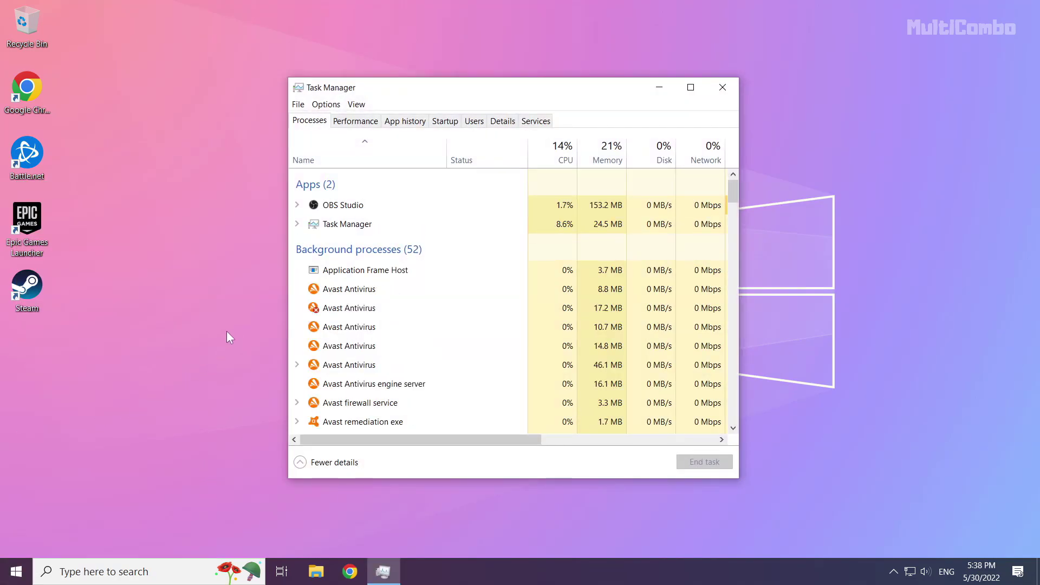
{"action": "left_click", "coordinate": [449, 127]}
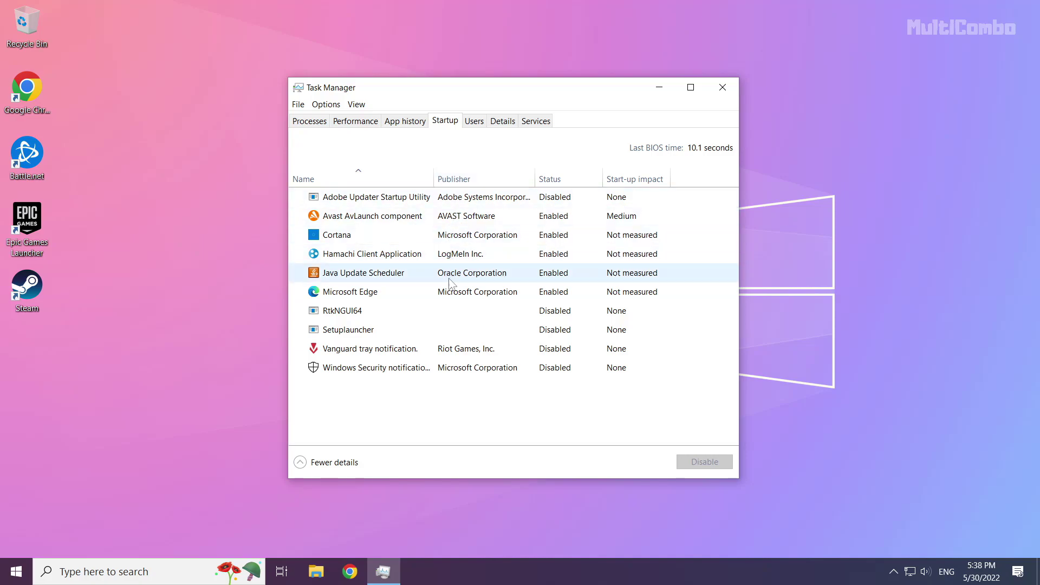
{"action": "left_click", "coordinate": [395, 290]}
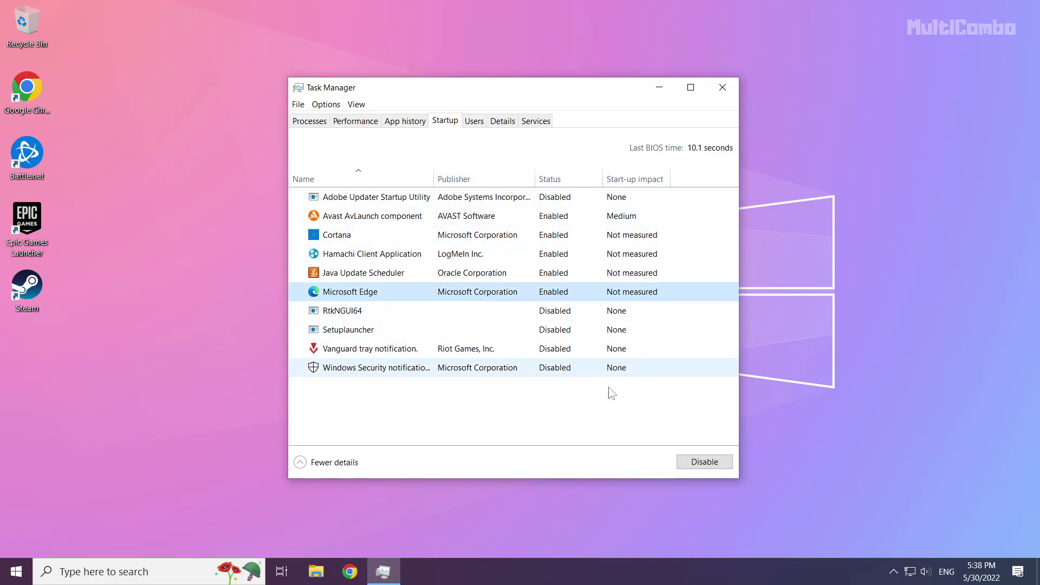
{"action": "left_click", "coordinate": [698, 466]}
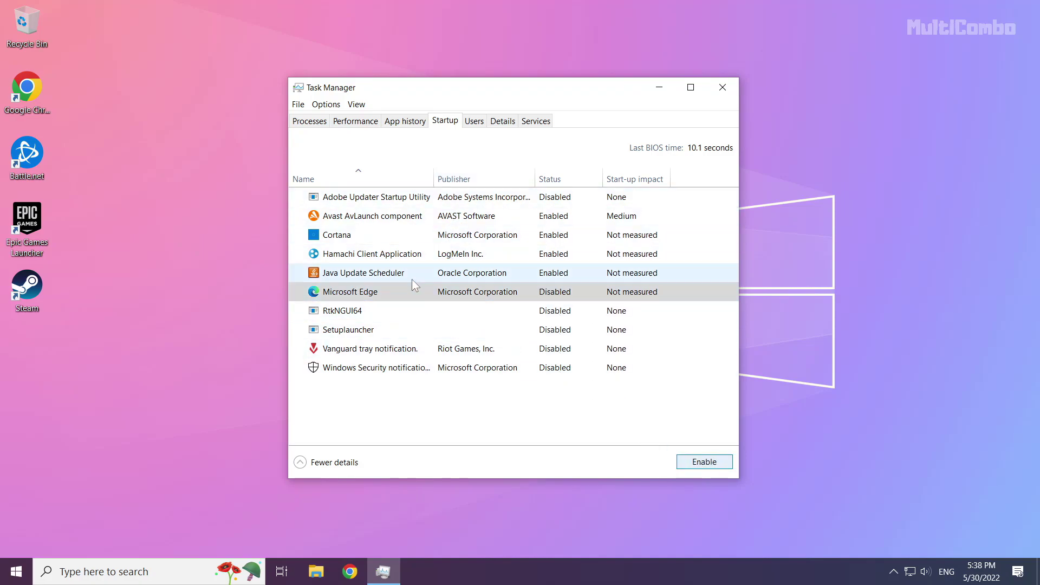
{"action": "left_click", "coordinate": [416, 278]}
{"action": "left_click", "coordinate": [703, 462]}
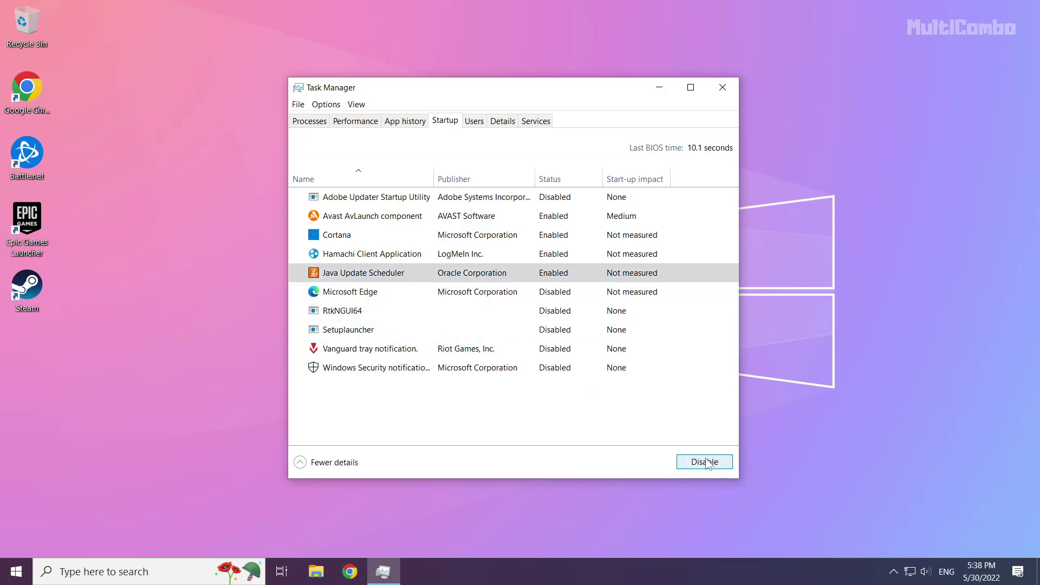
{"action": "left_click", "coordinate": [442, 255]}
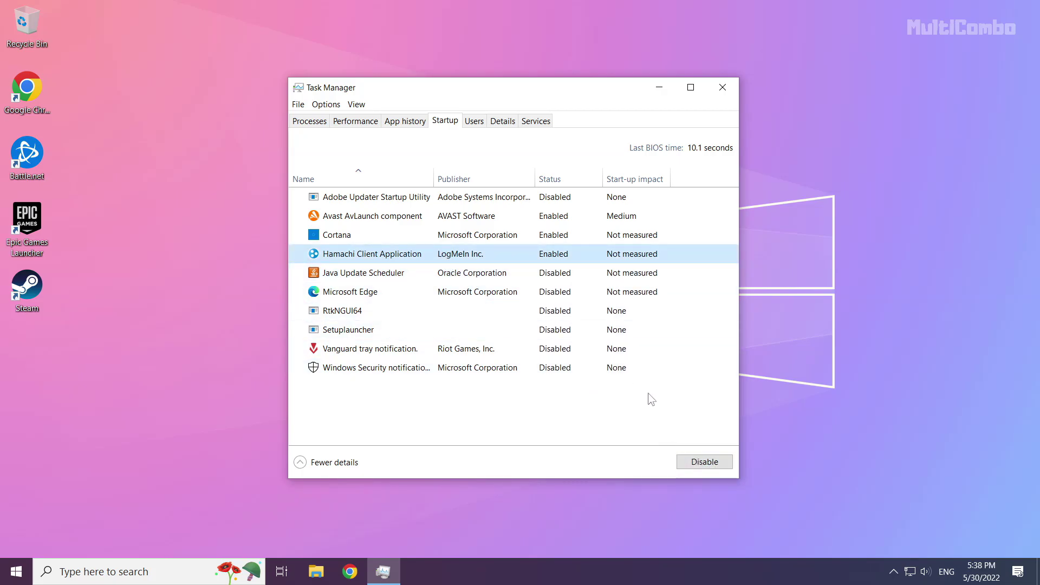
{"action": "left_click", "coordinate": [718, 466]}
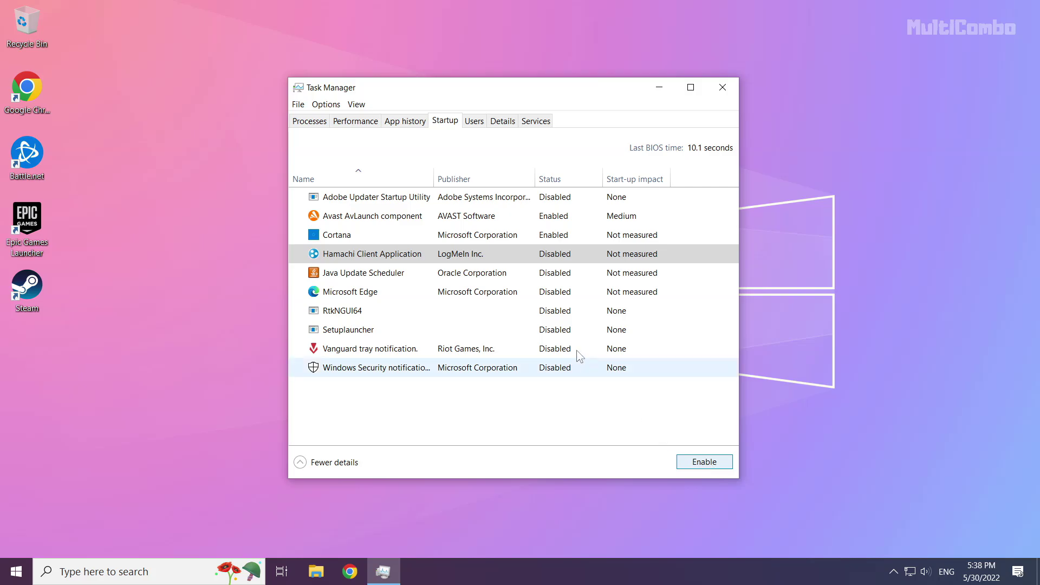
{"action": "left_click", "coordinate": [500, 238]}
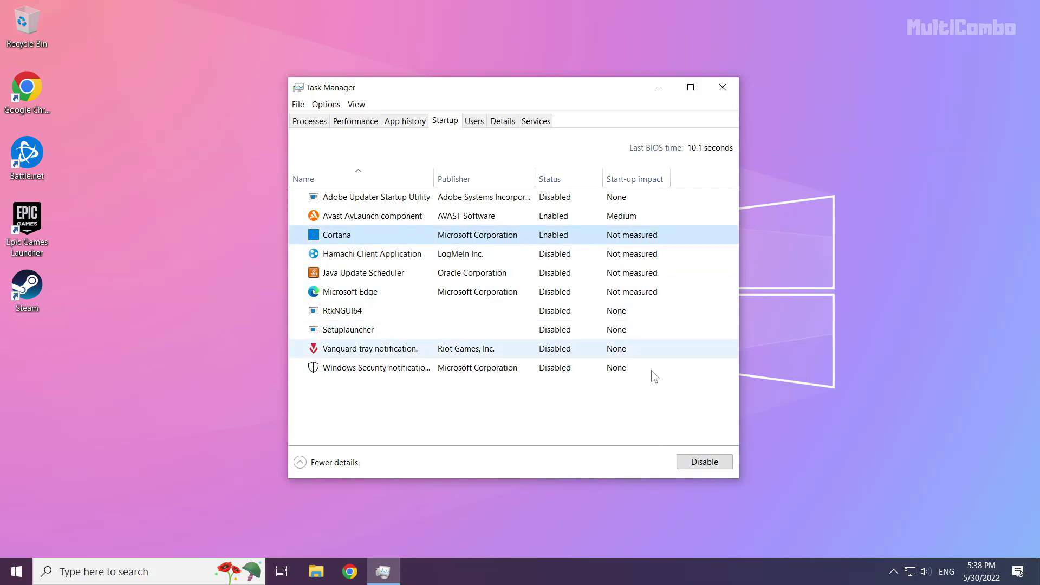
{"action": "left_click", "coordinate": [706, 465]}
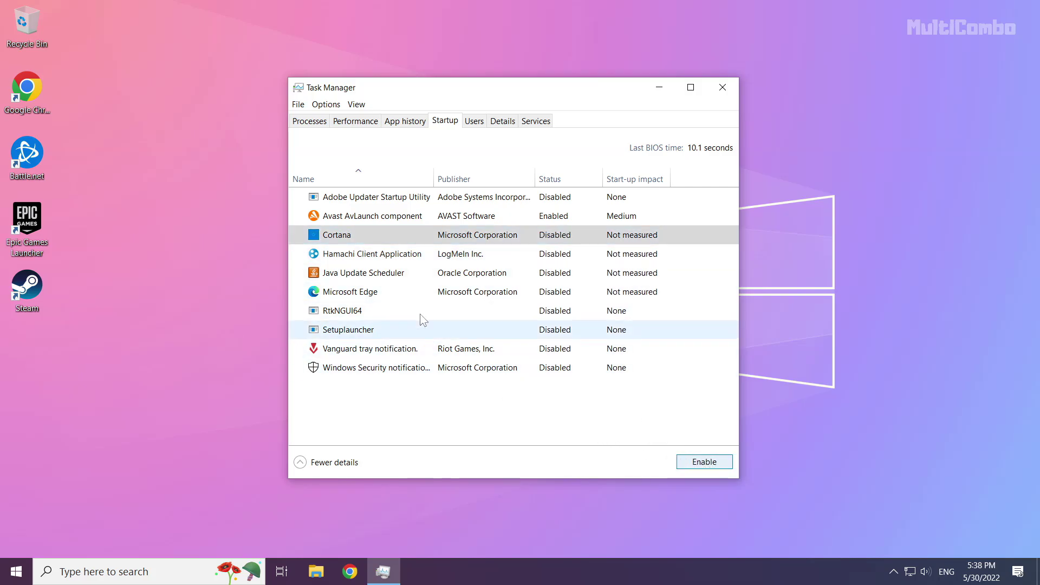
- Close Task Manager and show the Start menu's Sleep, Shut down and Restart options
{"action": "left_click", "coordinate": [723, 89]}
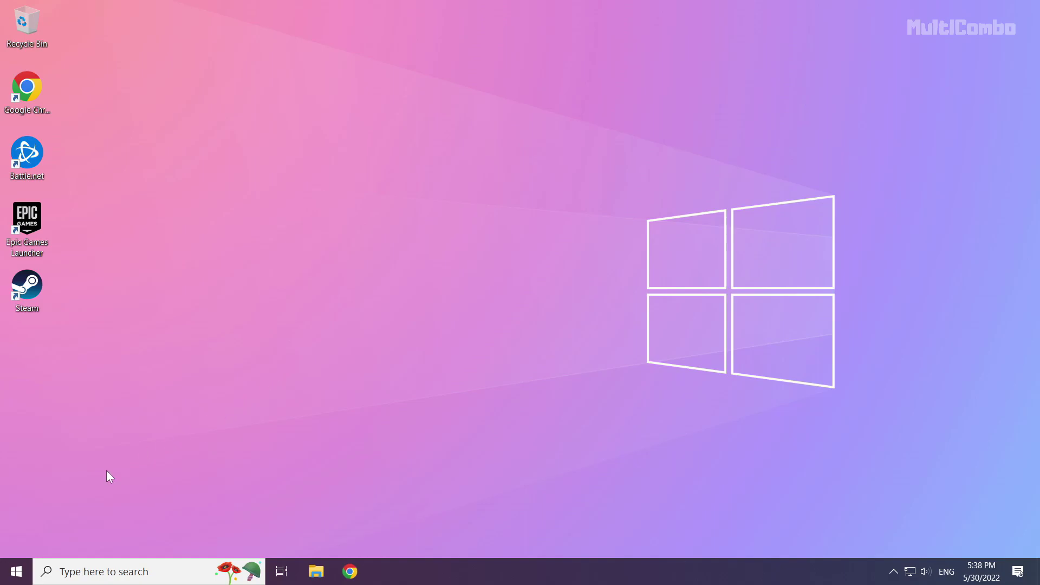
{"action": "left_click", "coordinate": [17, 572]}
{"action": "left_click", "coordinate": [17, 543]}
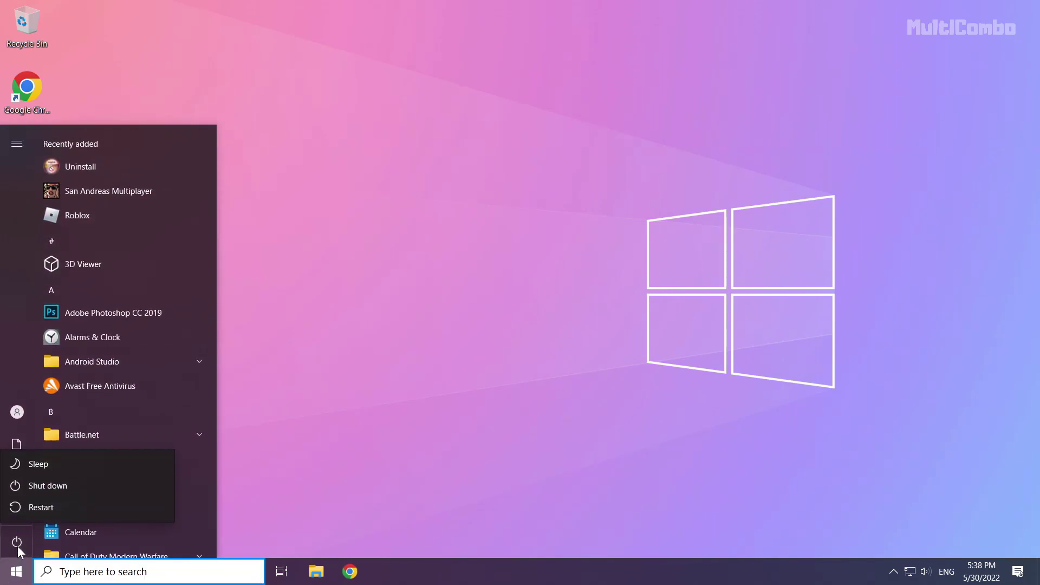